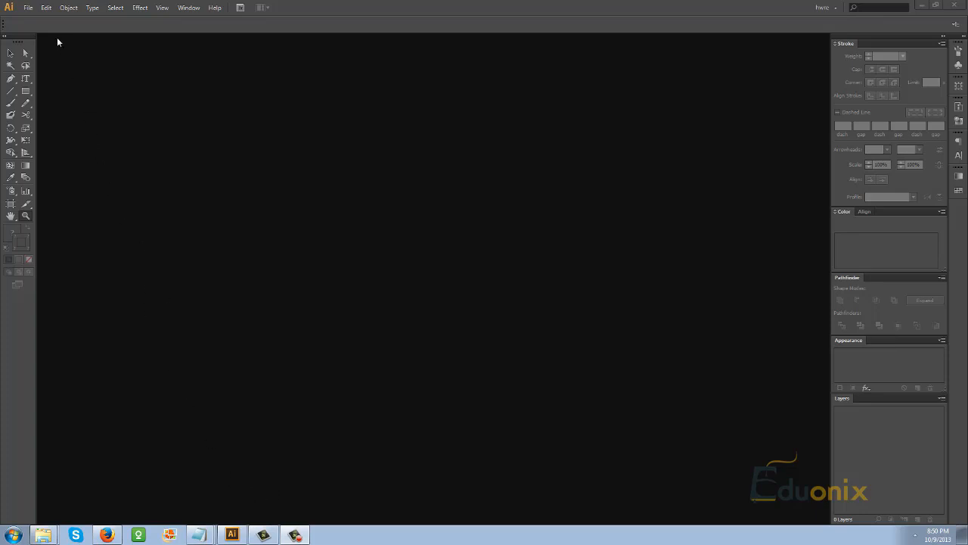
# - Start a new document and choose the Print profile
pyautogui.click(29, 7)
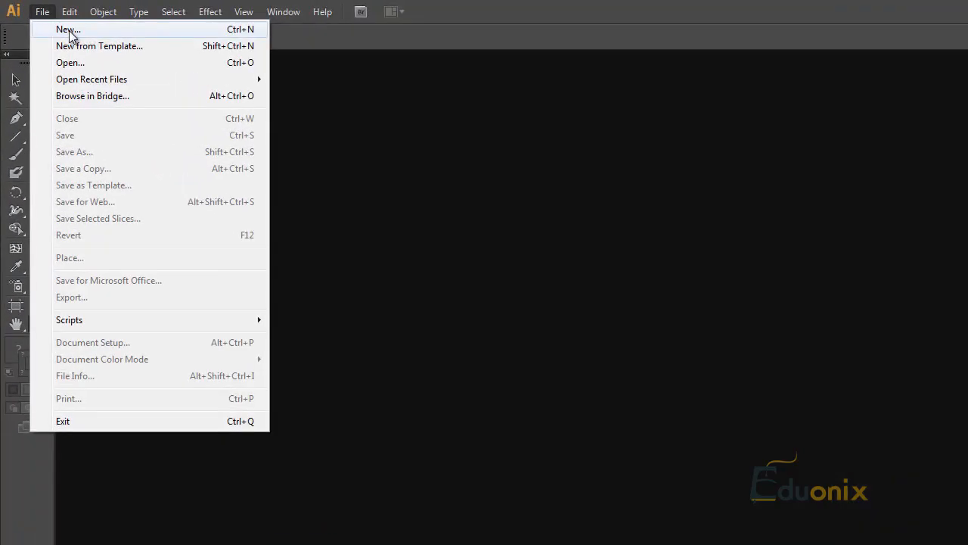
pyautogui.click(69, 30)
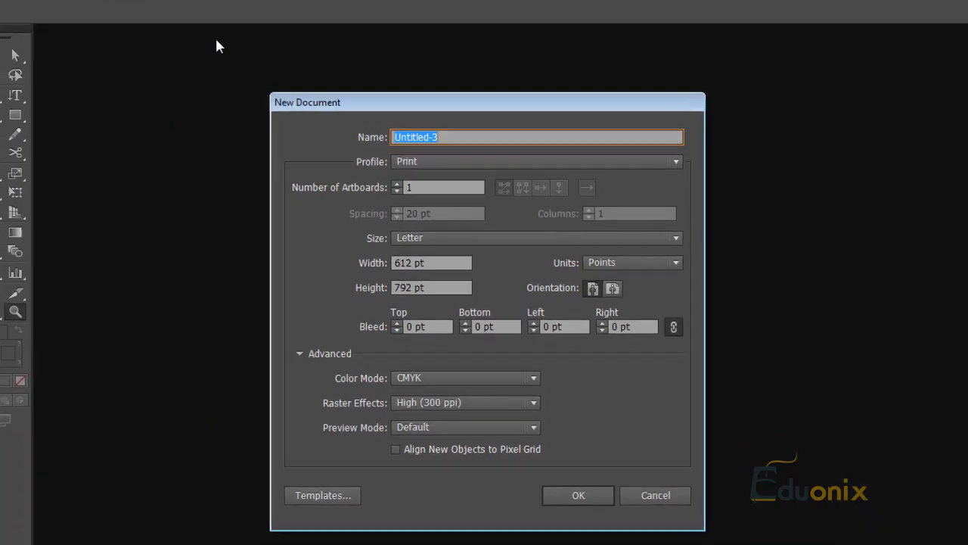
pyautogui.moveTo(392, 103); pyautogui.dragTo(562, 153)
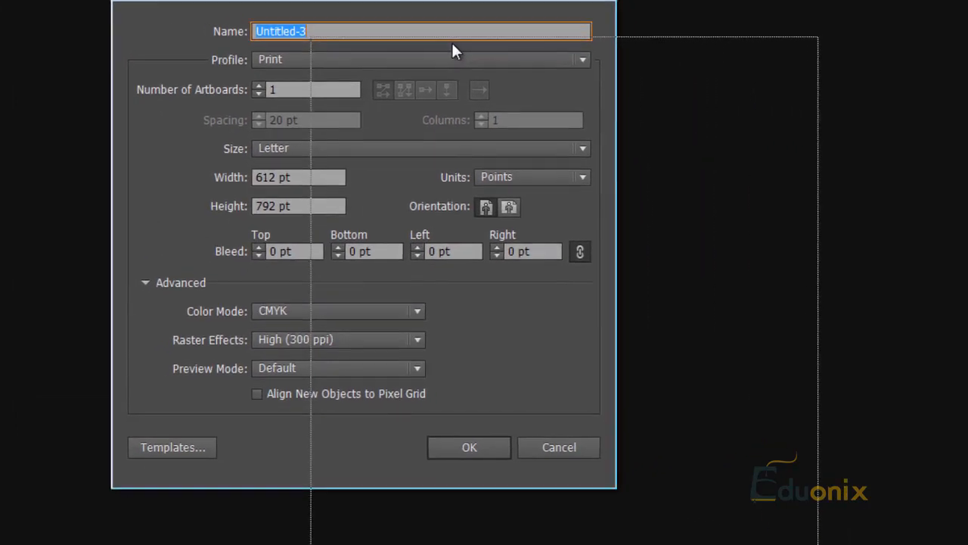
pyautogui.moveTo(452, 44); pyautogui.dragTo(453, 44)
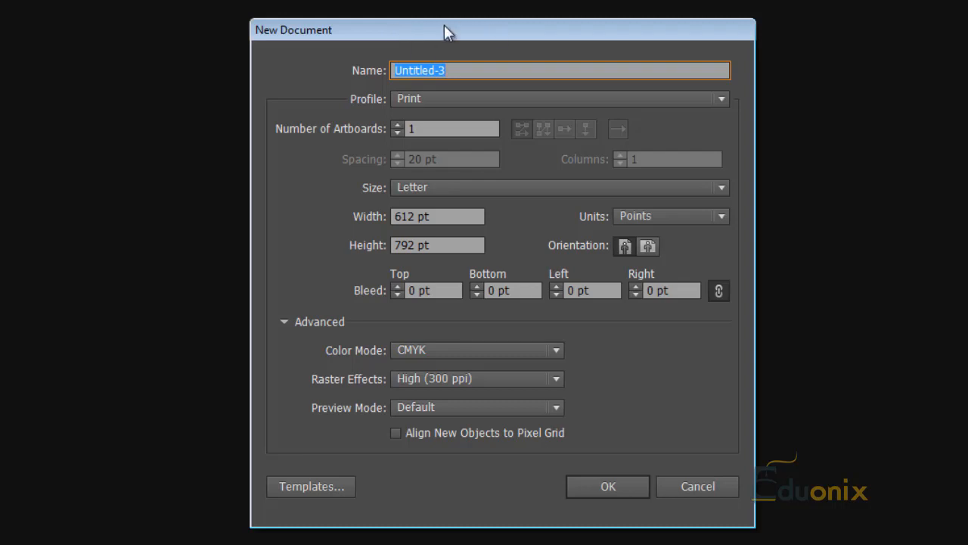
pyautogui.click(461, 71)
pyautogui.moveTo(461, 71); pyautogui.dragTo(273, 55)
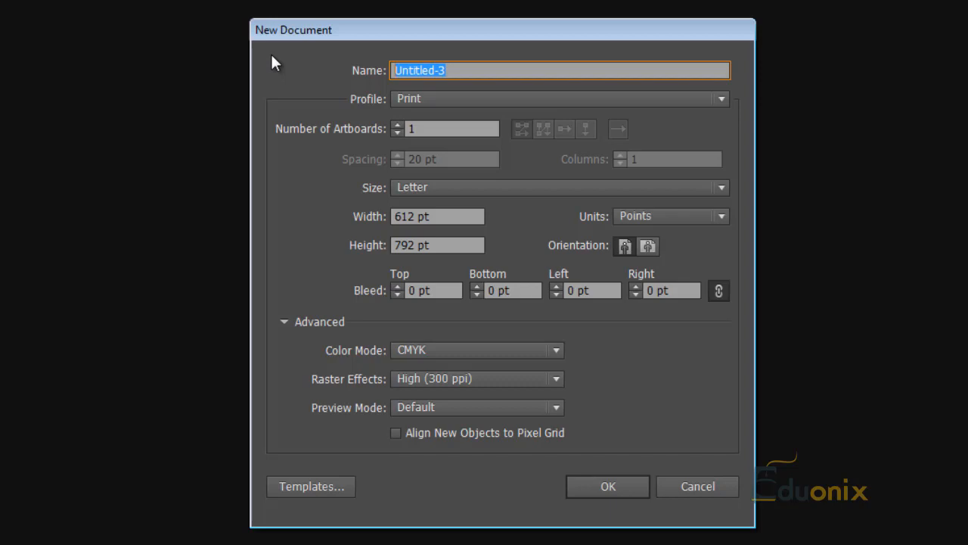
pyautogui.click(464, 96)
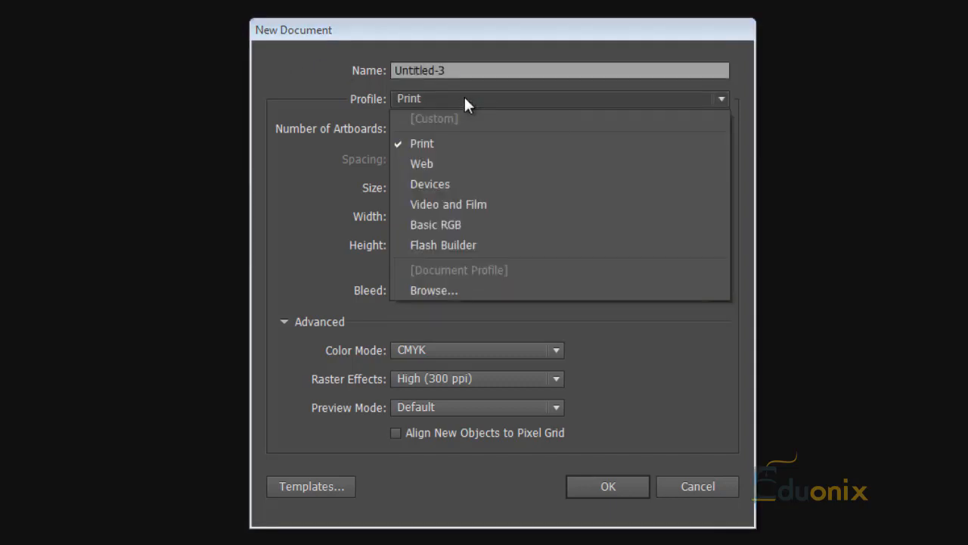
pyautogui.click(453, 144)
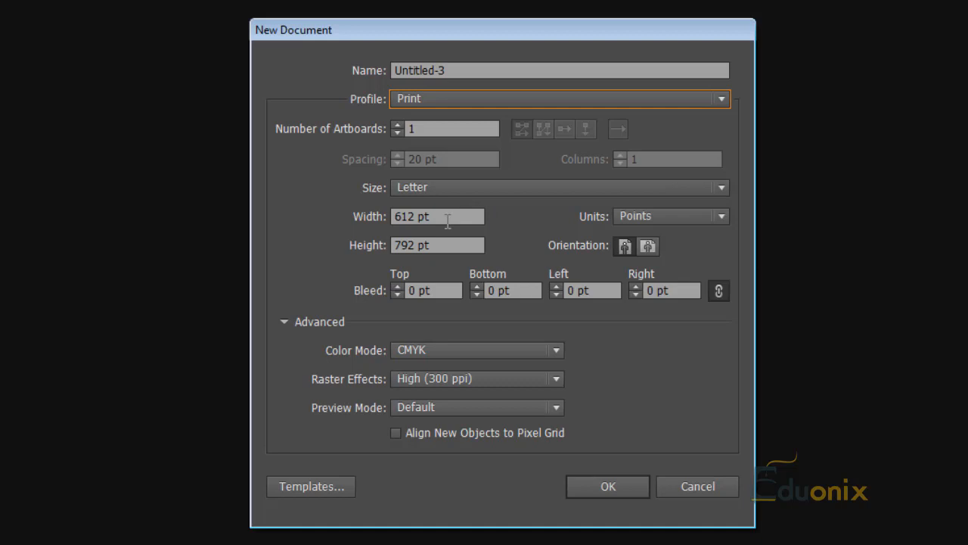
# - Set the new document's units to inches and its bleed to 0.25 in on all four sides
pyautogui.click(657, 215)
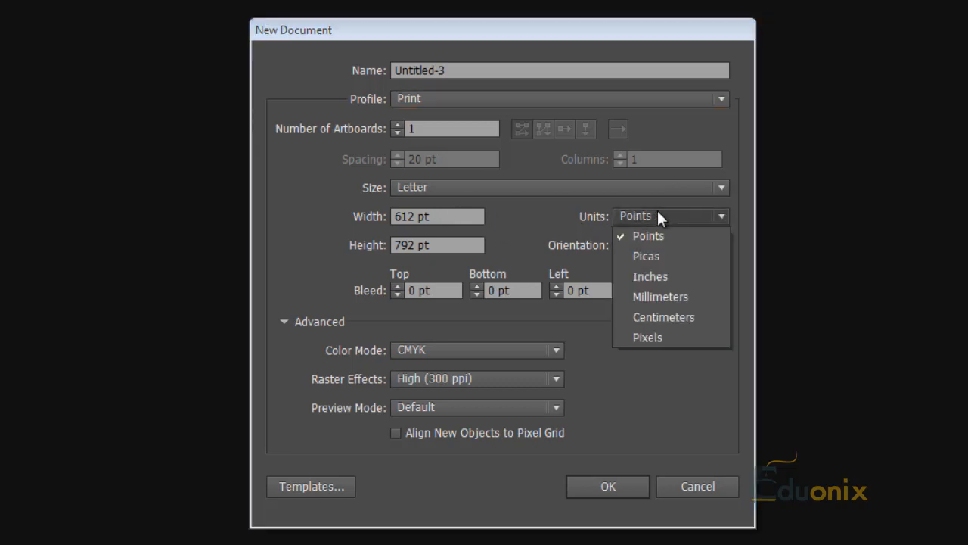
pyautogui.click(671, 277)
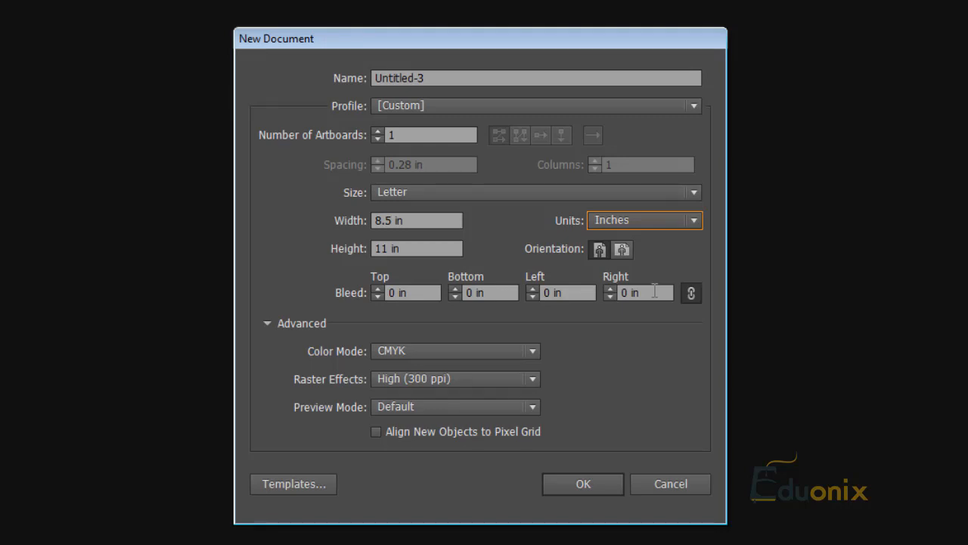
pyautogui.click(425, 292)
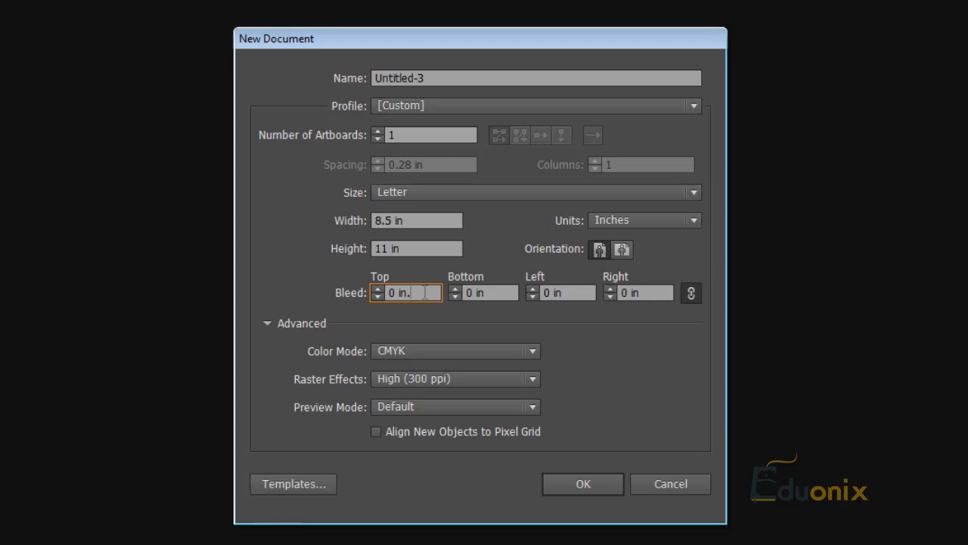
pyautogui.doubleClick(425, 293)
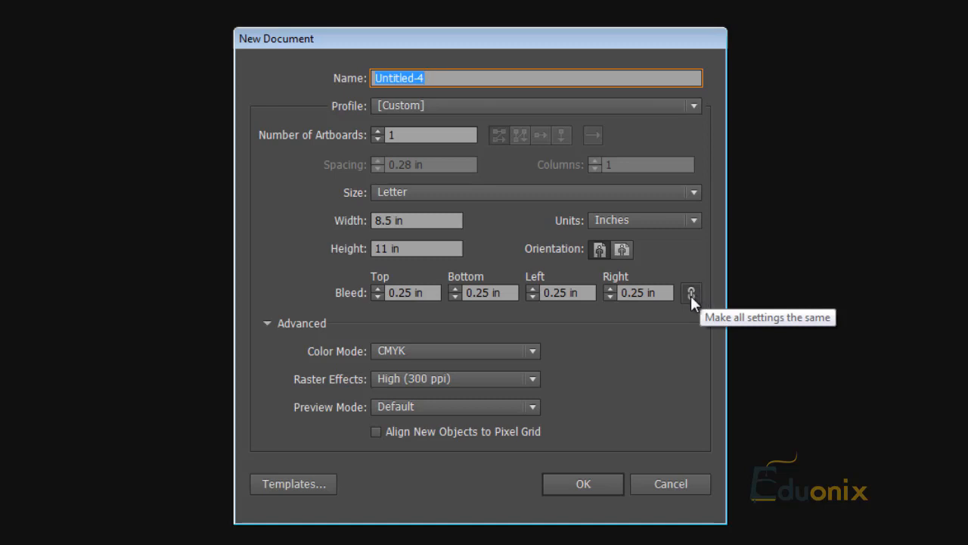
pyautogui.click(401, 293)
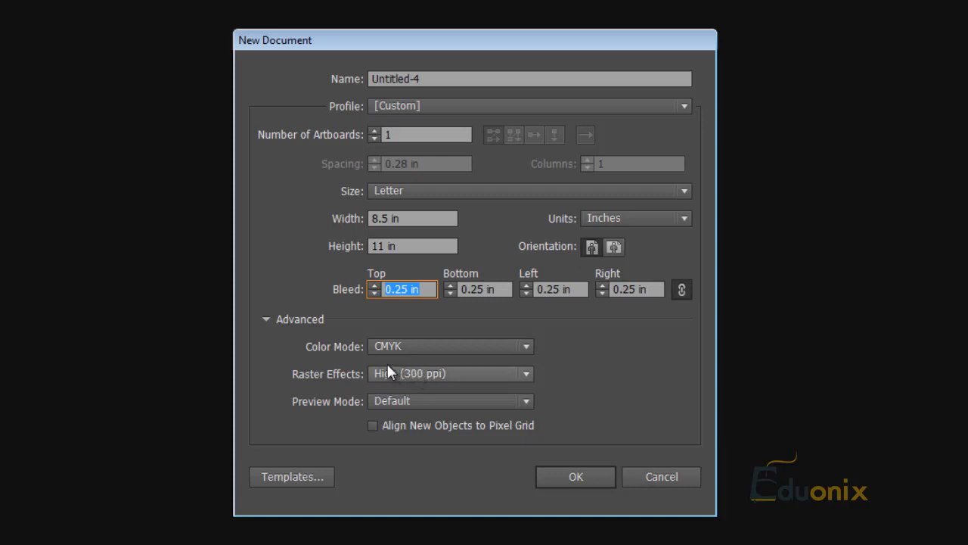
# - Review the color mode and raster effects options, keeping CMYK and High (300 ppi)
pyautogui.click(390, 350)
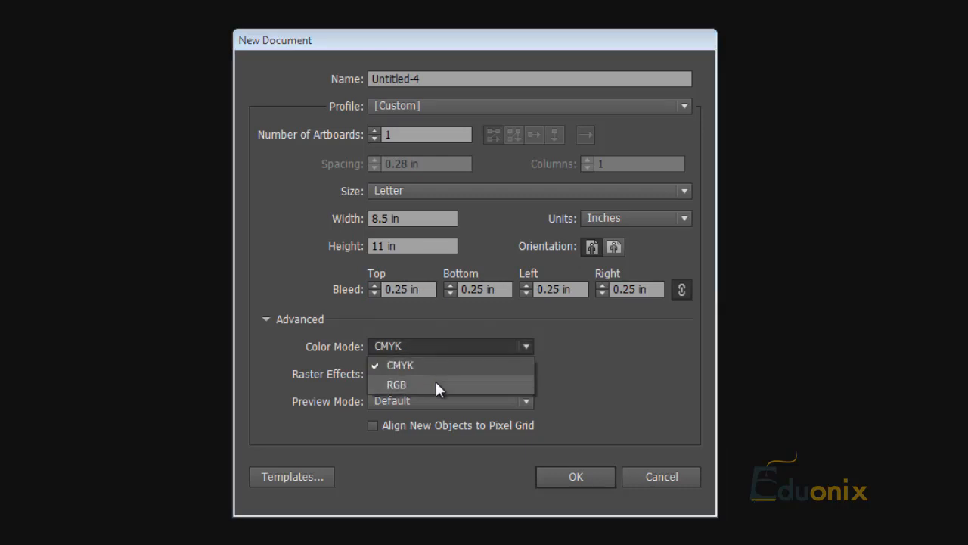
pyautogui.click(642, 344)
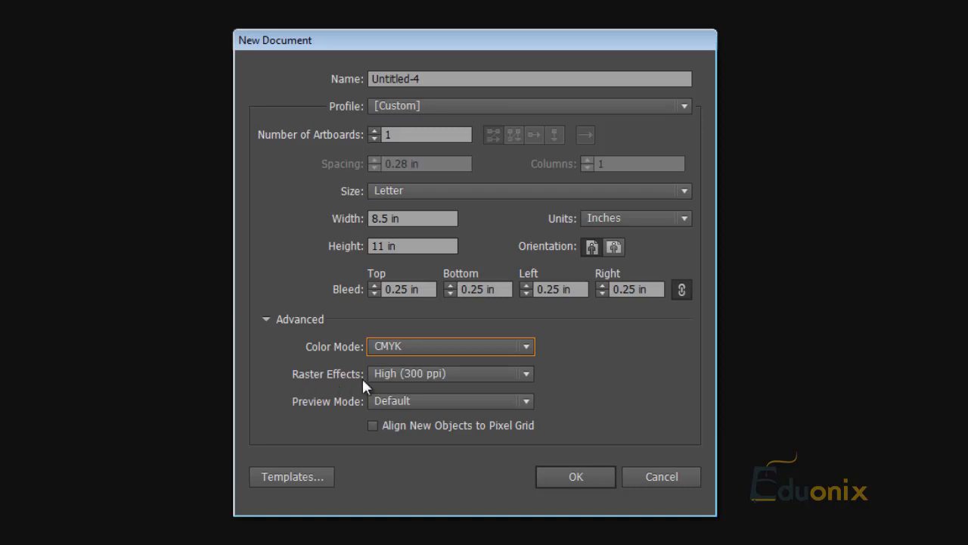
pyautogui.click(434, 376)
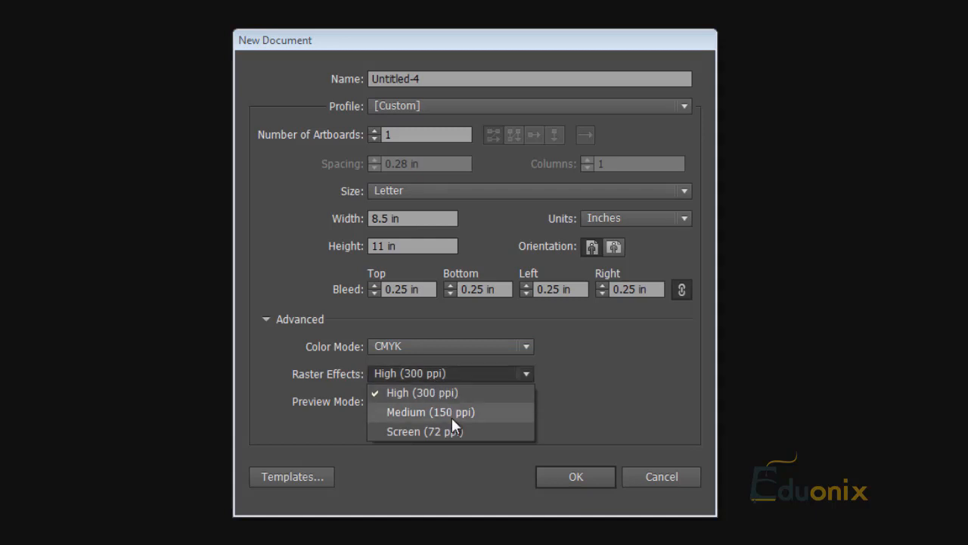
pyautogui.click(465, 374)
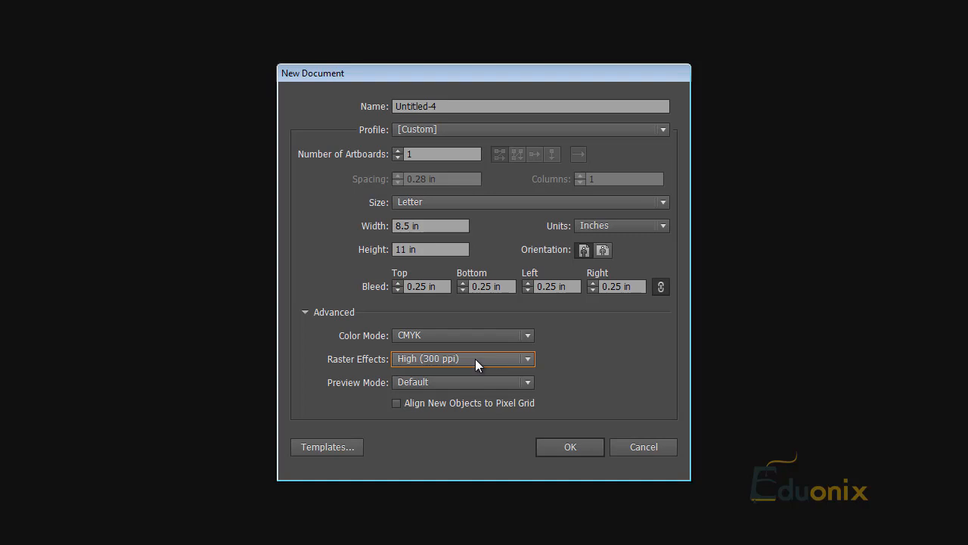
pyautogui.click(475, 358)
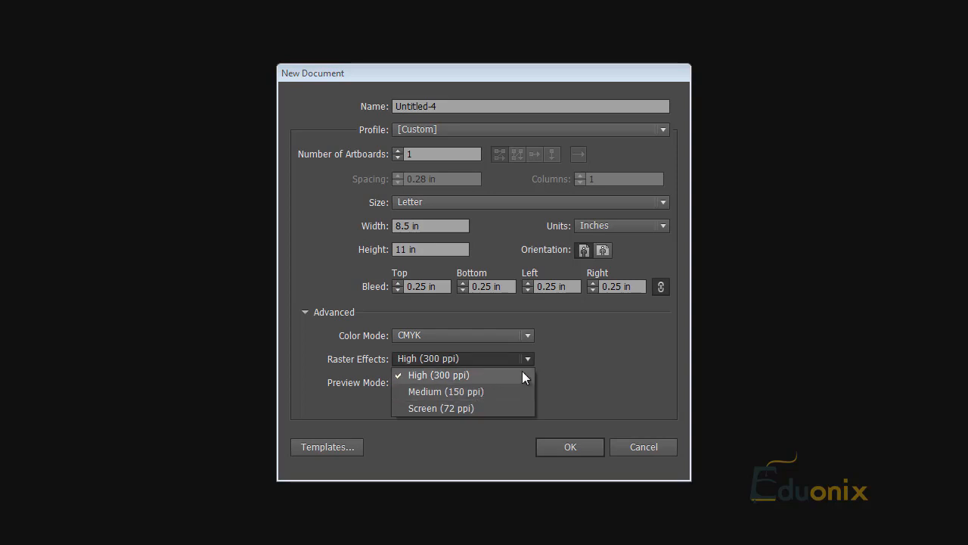
pyautogui.click(614, 368)
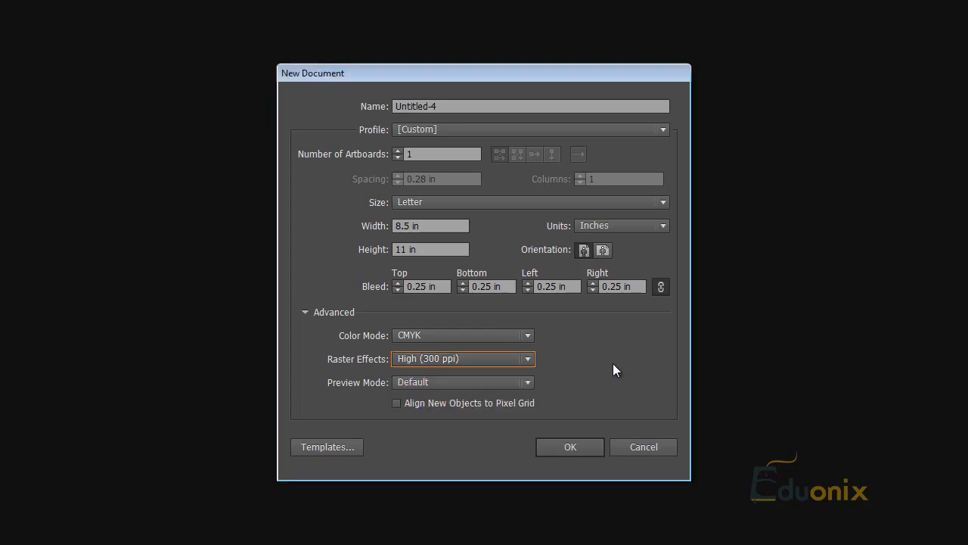
# - Set the new document's preview mode to Pixel
pyautogui.click(423, 384)
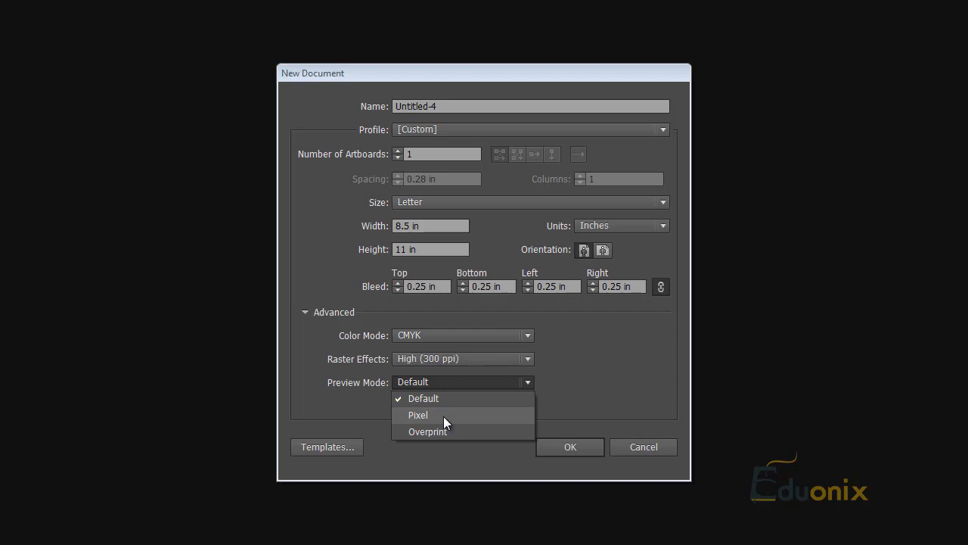
pyautogui.click(443, 416)
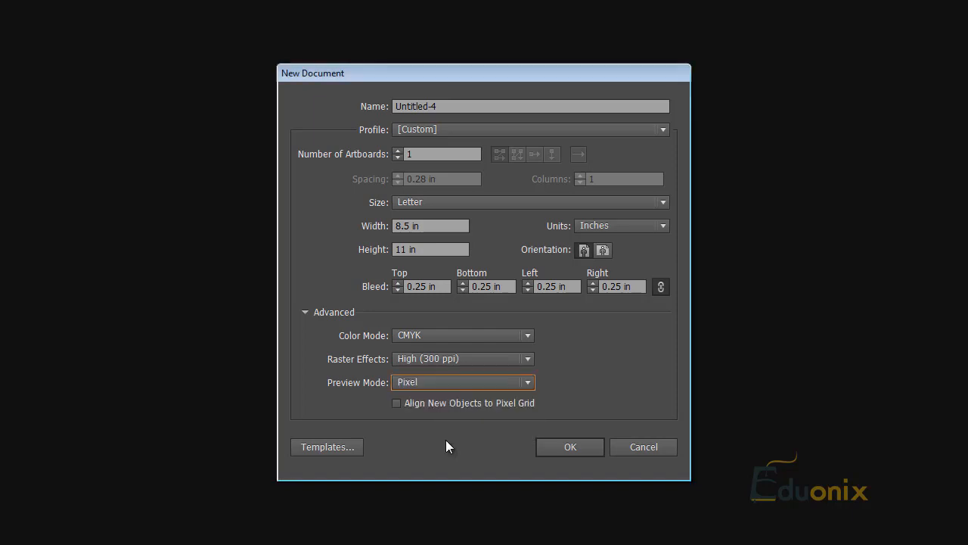
pyautogui.click(589, 446)
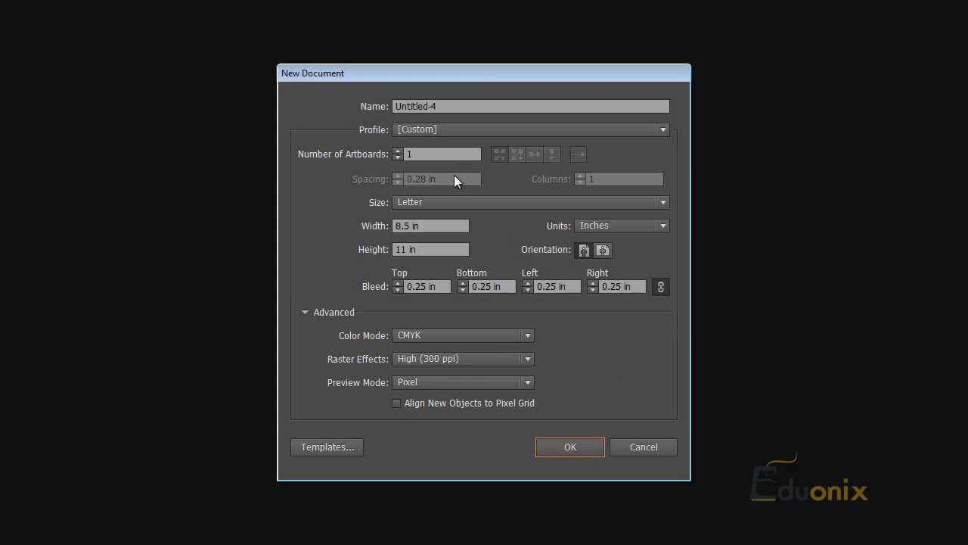
# - Set the number of artboards to 3 in a left-to-right layout and create the document
pyautogui.click(439, 153)
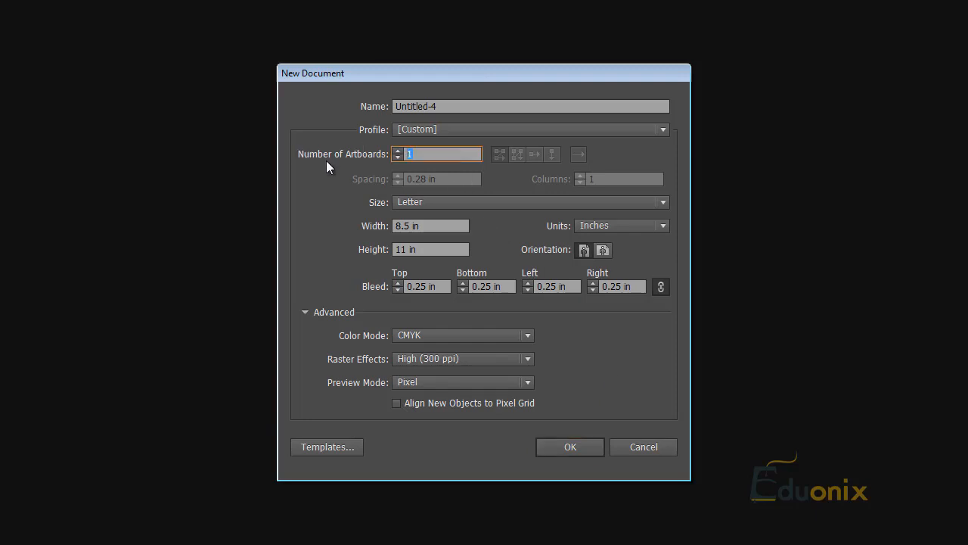
pyautogui.write('3')
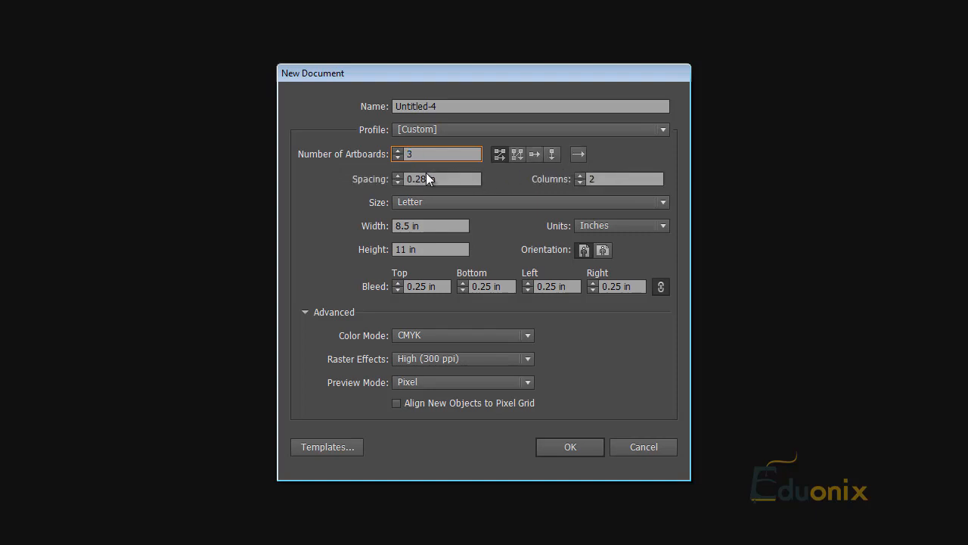
pyautogui.click(573, 162)
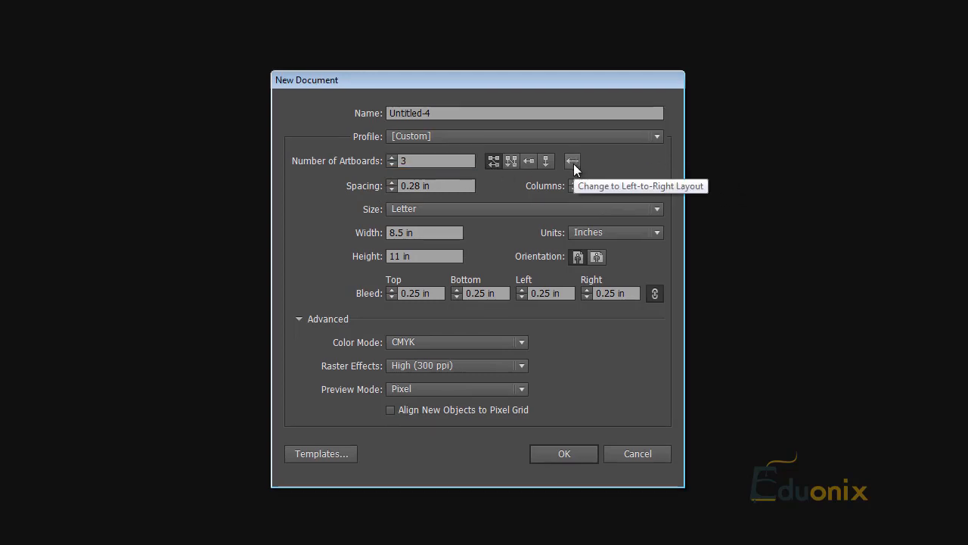
pyautogui.click(573, 163)
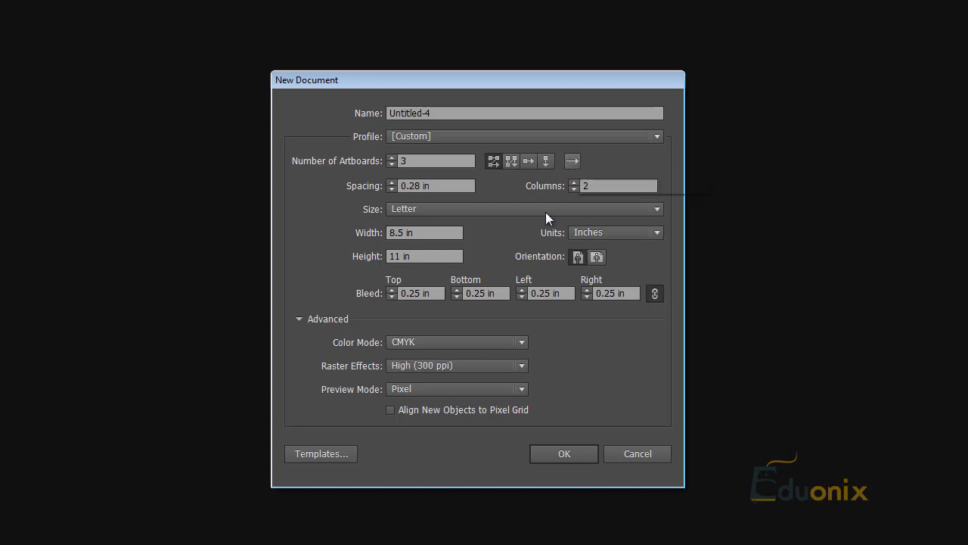
pyautogui.click(566, 452)
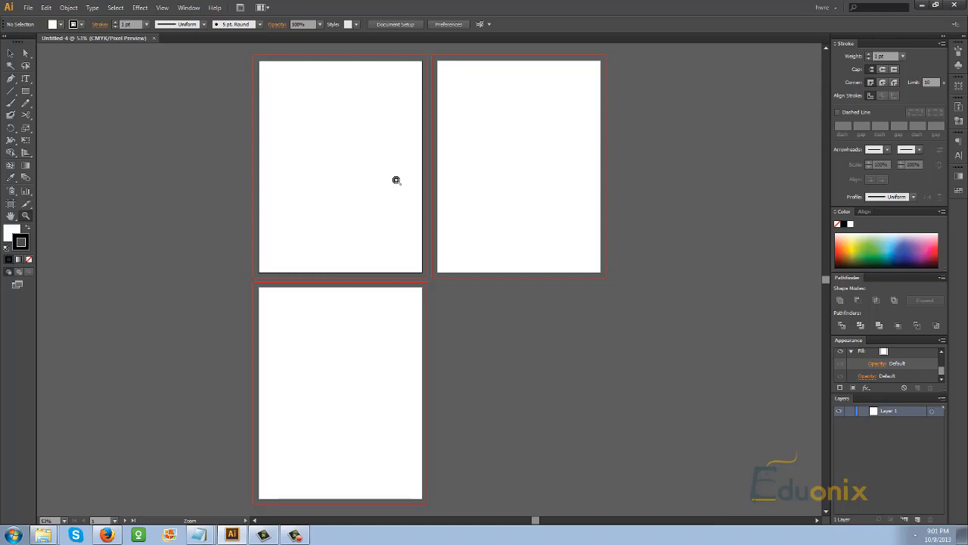
# - Draw a trial rectangle about 1.99 by 2.61 in within the first artboard's lower-right corner and delete it
pyautogui.click(435, 195)
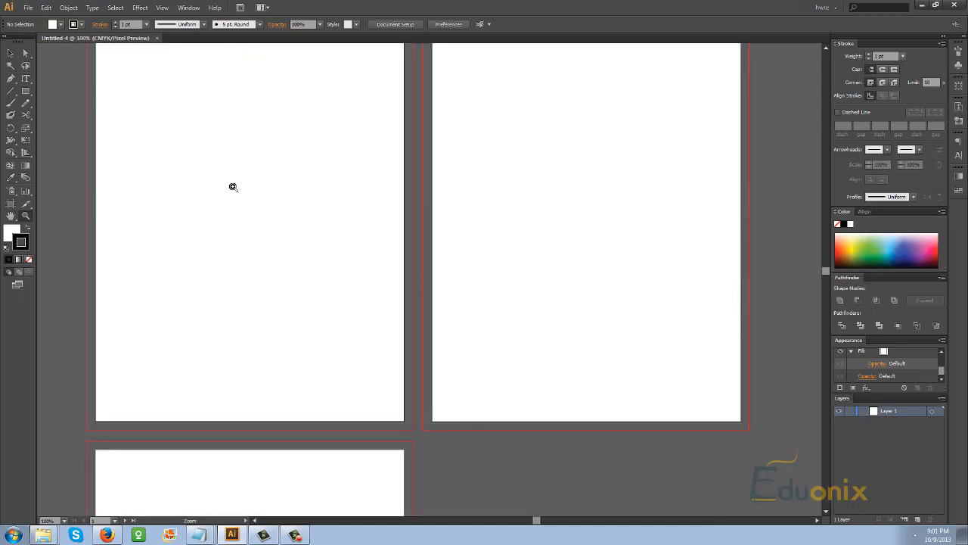
pyautogui.click(25, 92)
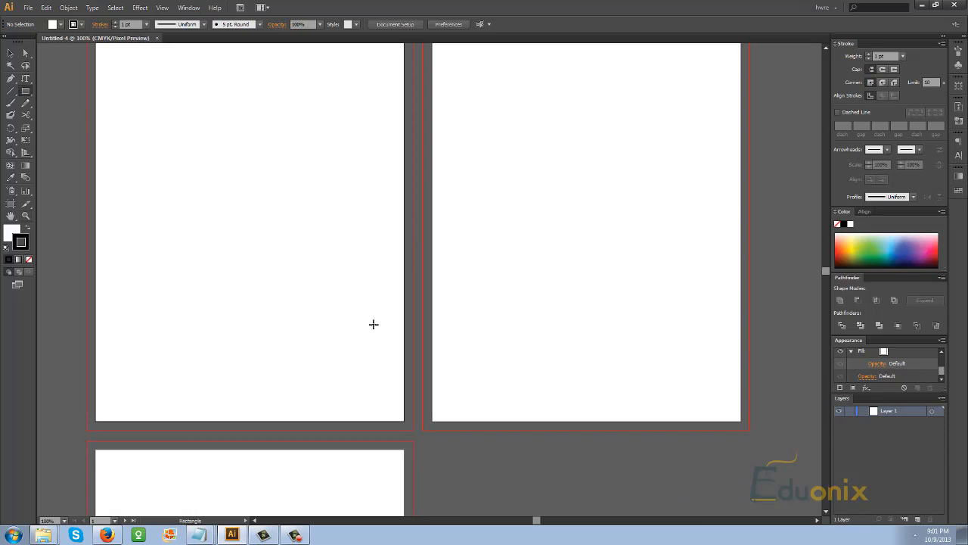
pyautogui.moveTo(323, 322); pyautogui.dragTo(395, 416)
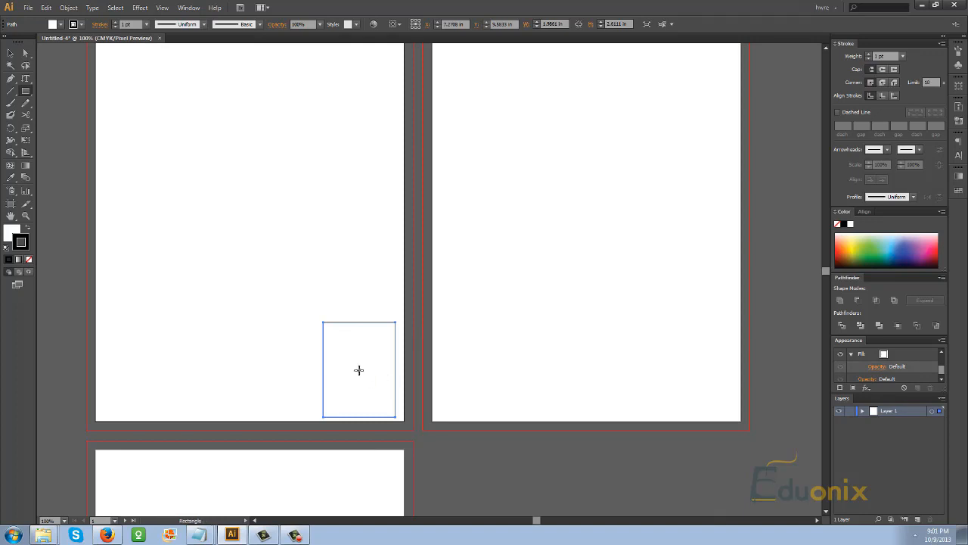
pyautogui.press('Delete')
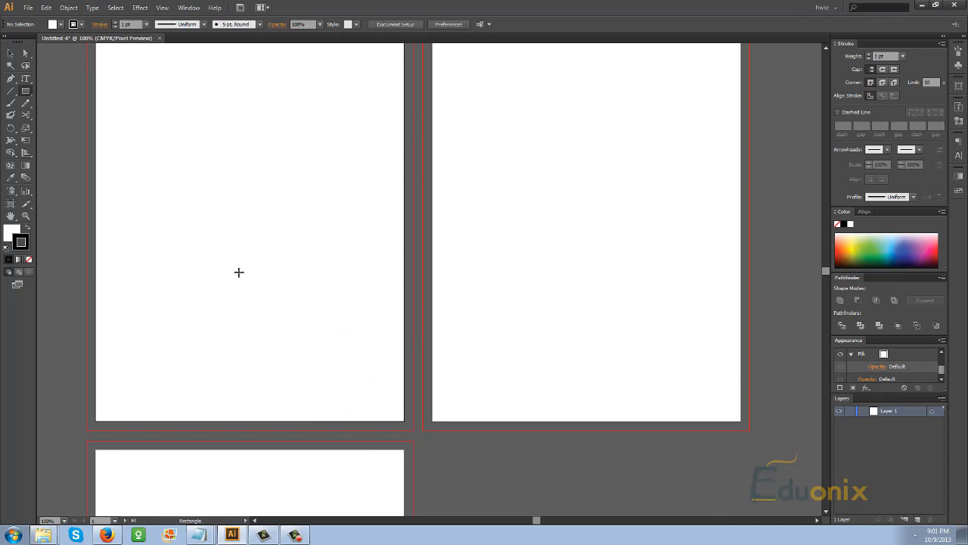
# - Turn on Smart Guides and draw an 8.5 by 11 in rectangle exactly covering the first artboard
pyautogui.press('z')
pyautogui.keyDown('alt'); pyautogui.click(270, 242); pyautogui.keyUp('alt')
pyautogui.press('space')
pyautogui.moveTo(323, 244); pyautogui.dragTo(169, 207)
pyautogui.click(25, 90)
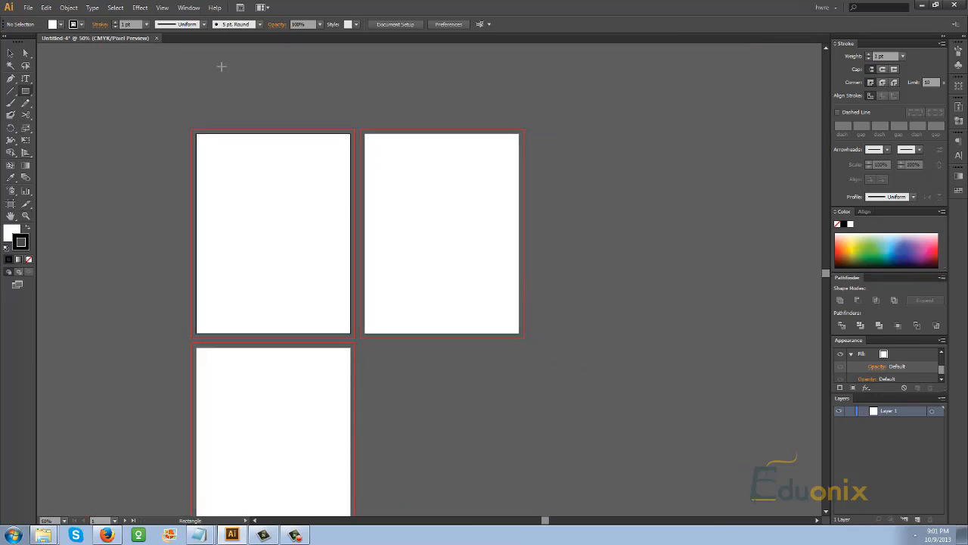
pyautogui.click(163, 6)
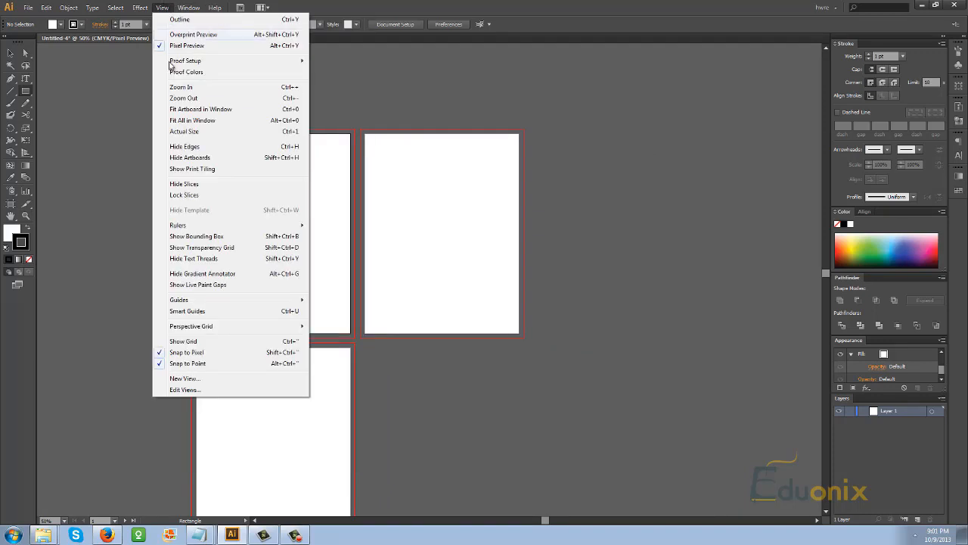
pyautogui.click(217, 311)
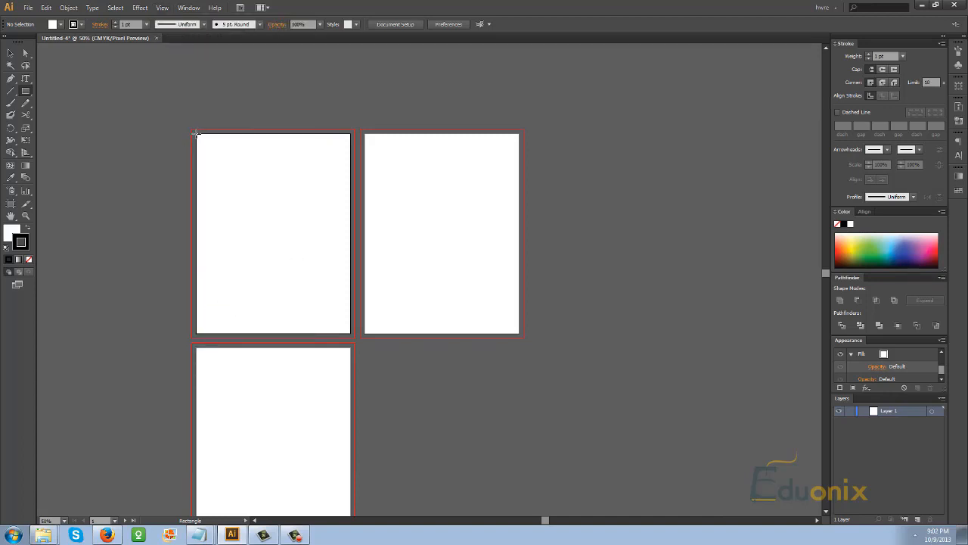
pyautogui.moveTo(196, 134); pyautogui.dragTo(350, 332)
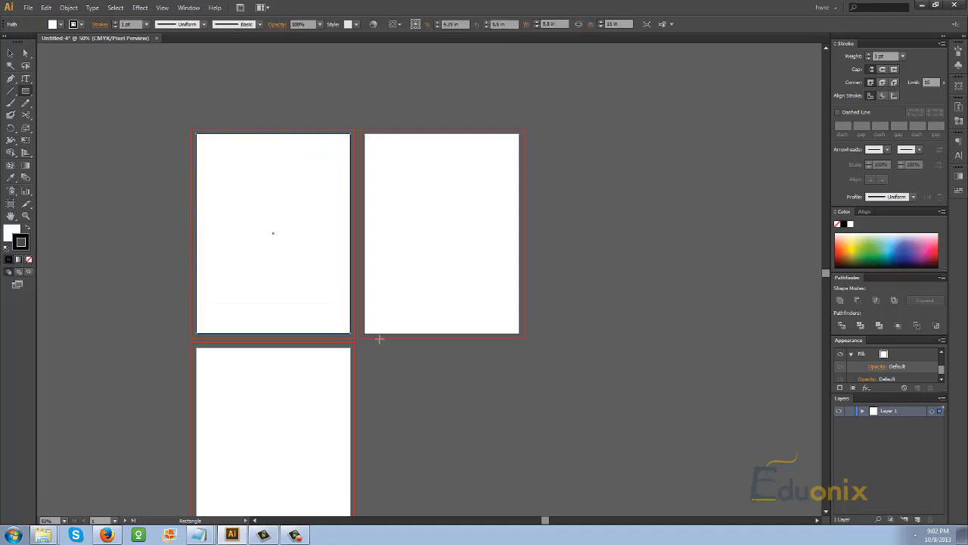
# - Inspect up close how the rectangle's edges line up with the first artboard's edge and its bleed line
pyautogui.press('a')
pyautogui.press('z')
pyautogui.click(202, 141)
pyautogui.moveTo(492, 339); pyautogui.dragTo(394, 293)
pyautogui.doubleClick(374, 270)
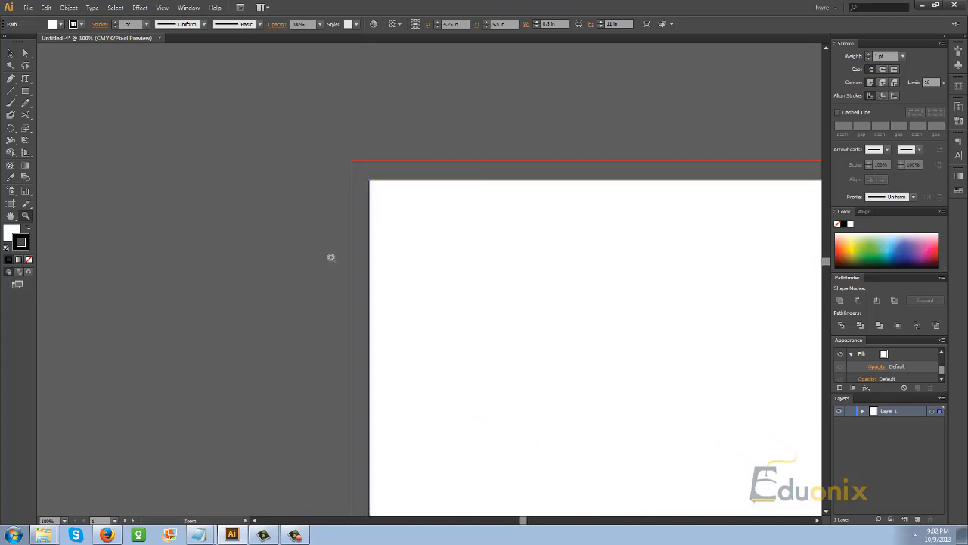
pyautogui.click(331, 258)
pyautogui.moveTo(547, 245); pyautogui.dragTo(172, 156)
pyautogui.press('a')
pyautogui.hotkey('ctrl', 'z')
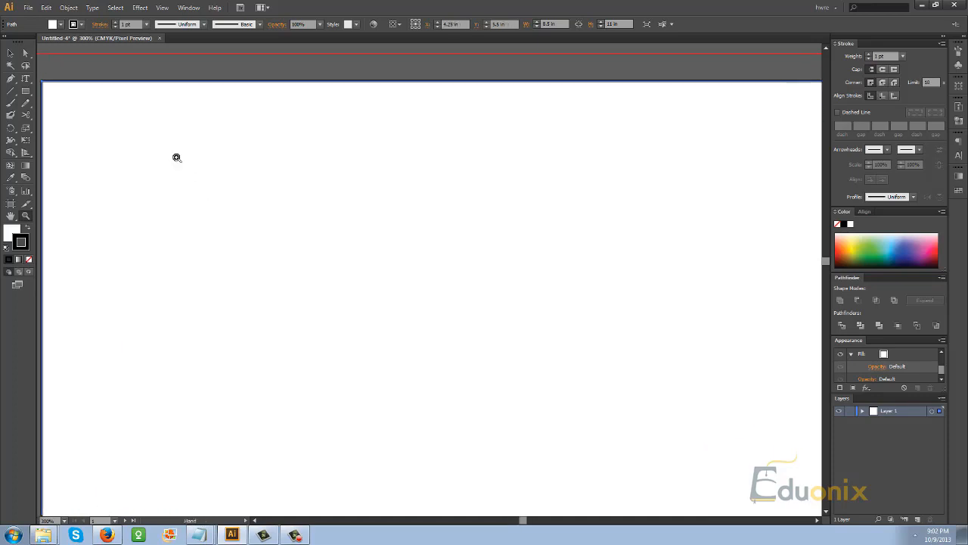
pyautogui.hotkey('alt', 'space')
pyautogui.press('Escape')
pyautogui.keyDown('alt'); pyautogui.click(347, 229); pyautogui.keyUp('alt')
pyautogui.moveTo(445, 283); pyautogui.dragTo(323, 206)
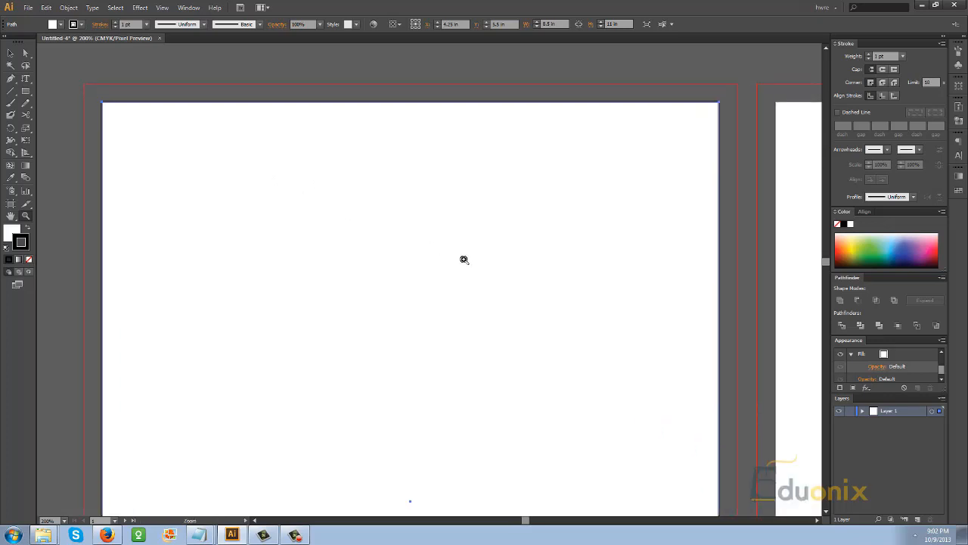
pyautogui.keyDown('alt'); pyautogui.click(464, 259); pyautogui.keyUp('alt')
pyautogui.moveTo(474, 322); pyautogui.dragTo(396, 201)
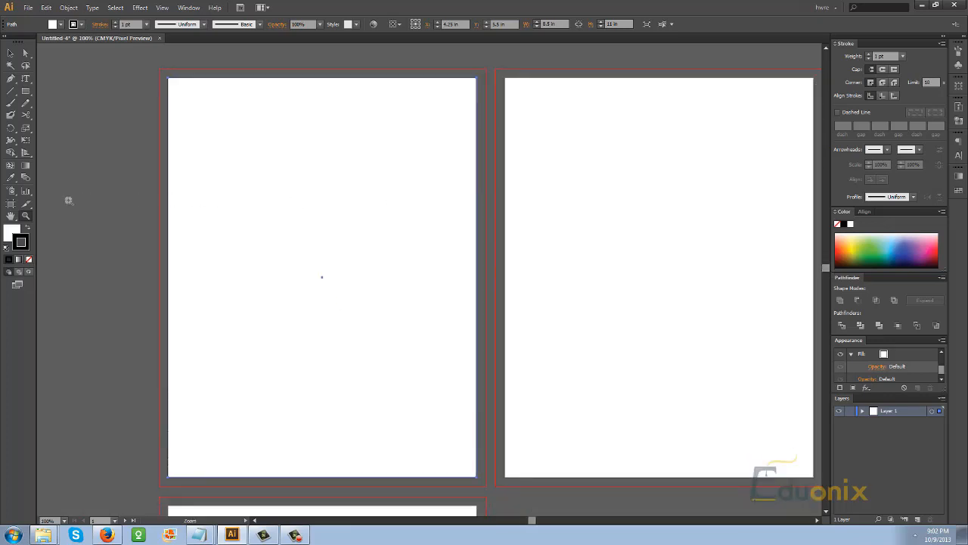
# - Fill the artboard-sized rectangle with brown 7a4949
pyautogui.doubleClick(13, 234)
pyautogui.click(133, 181)
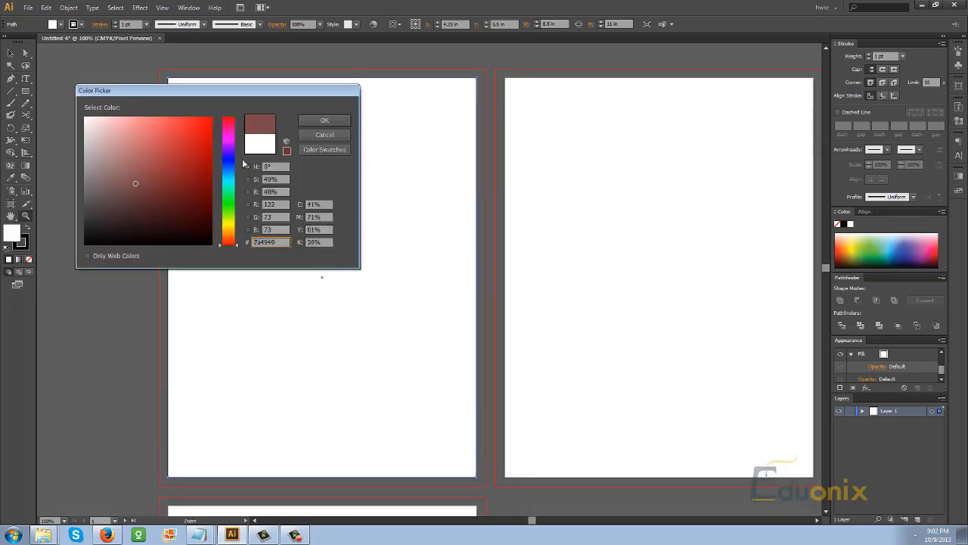
pyautogui.click(319, 120)
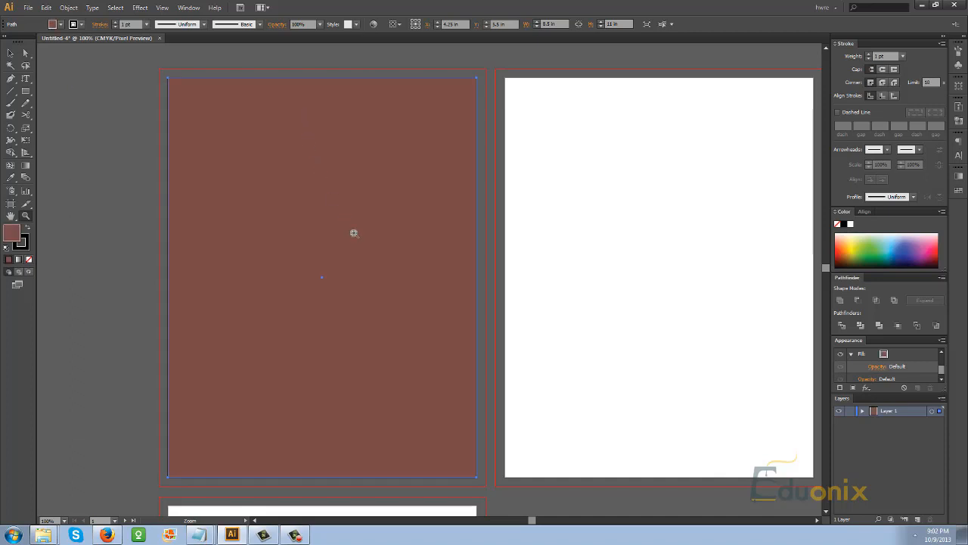
# - Try enlarging the brown rectangle about its centre past the bleed line to about 9.14 by 11.83 in, and undo the scaling
pyautogui.press('i')
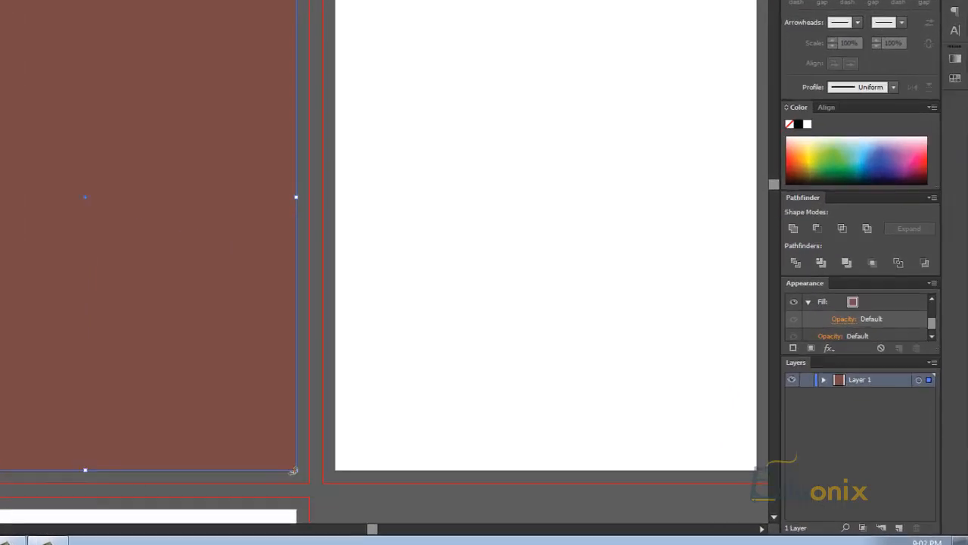
pyautogui.moveTo(237, 470); pyautogui.dragTo(250, 492)
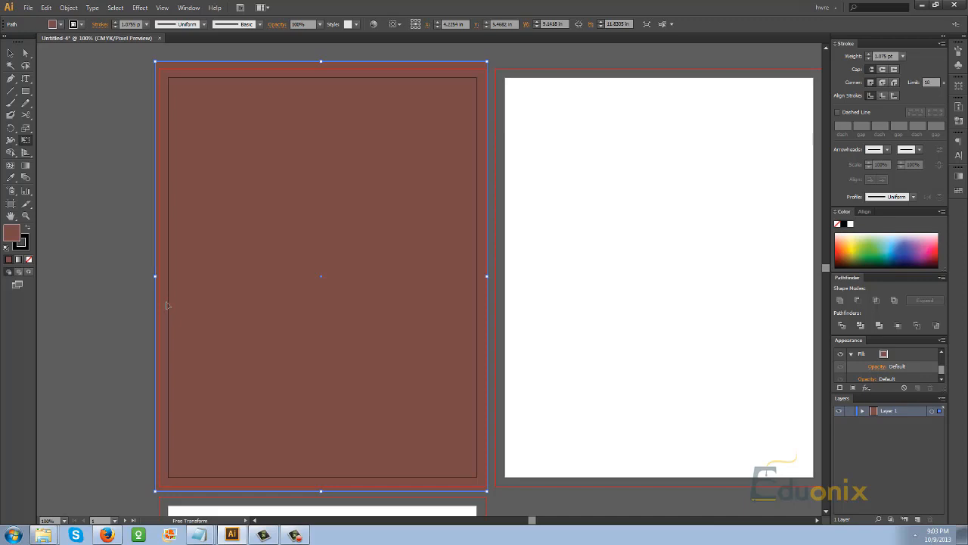
pyautogui.press('a')
pyautogui.hotkey('ctrl', 'z')
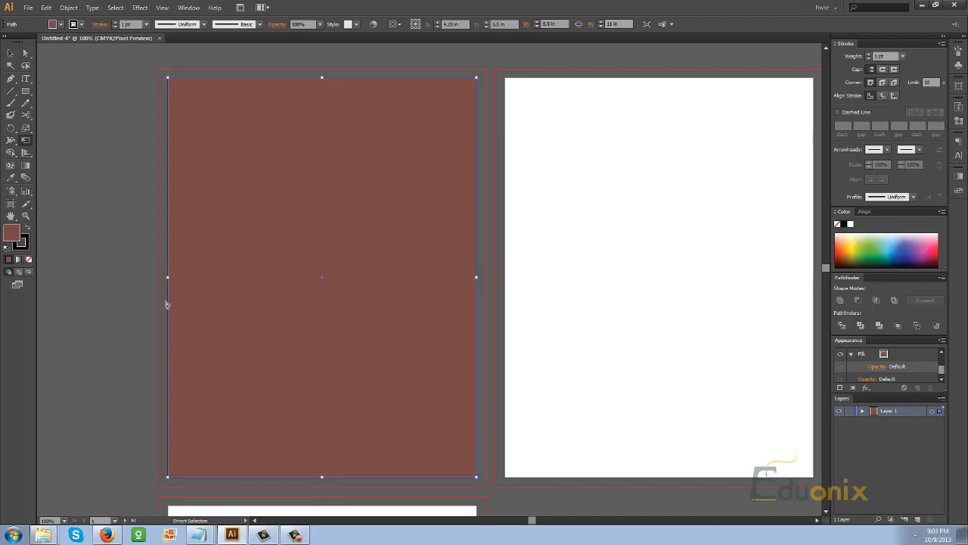
# - Reset the fill and stroke to the default white and black and deselect everything
pyautogui.press('e')
pyautogui.press('d')
pyautogui.hotkey('ctrl', 'shift', 'a')
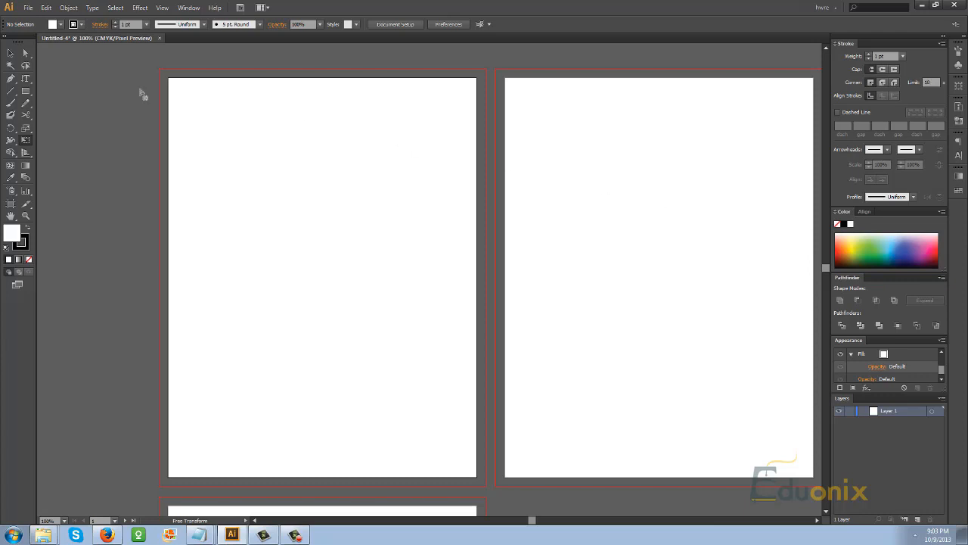
# - Draw a rectangle about 4.46 by 4.47 in on the first artboard and fill it with the in-gamut correction of red, ff0000
pyautogui.click(27, 90)
pyautogui.moveTo(262, 185); pyautogui.dragTo(418, 341)
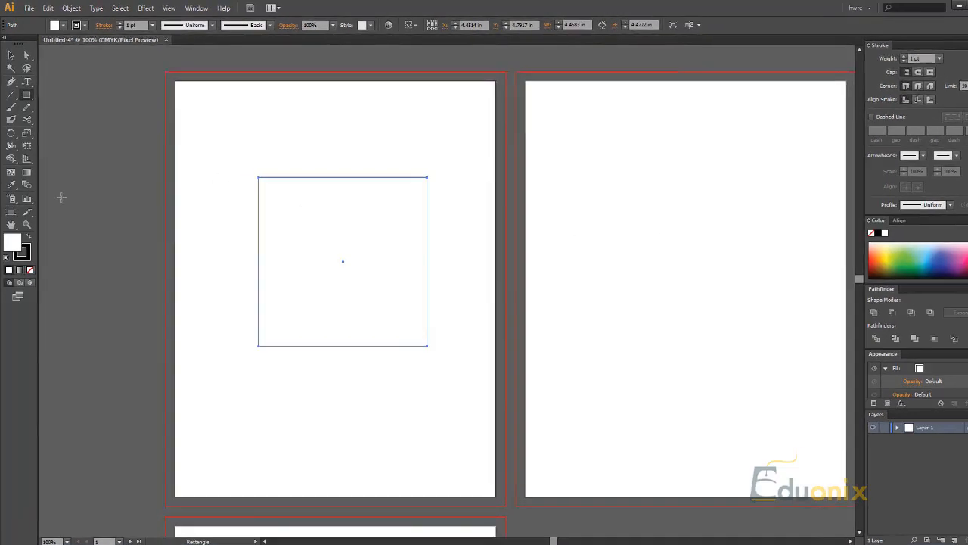
pyautogui.doubleClick(12, 242)
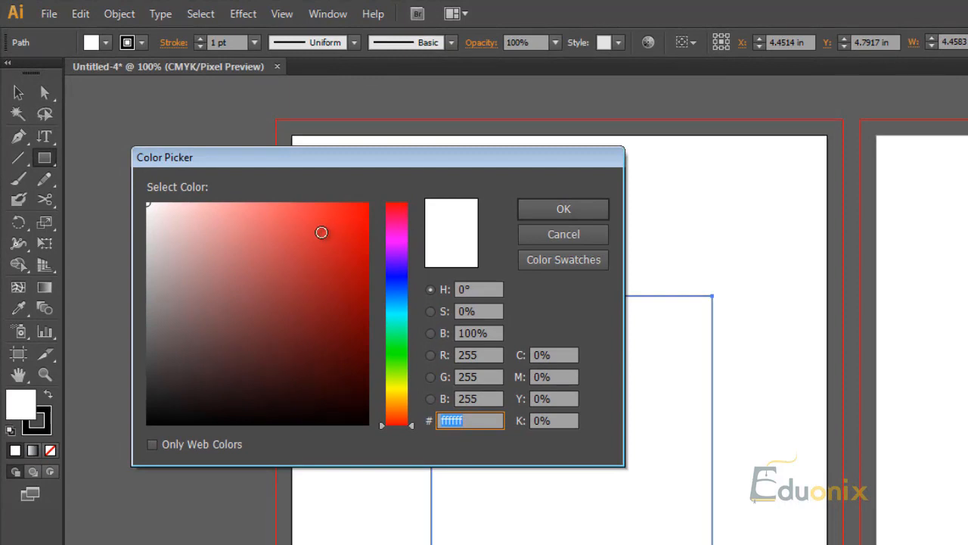
pyautogui.moveTo(321, 232); pyautogui.dragTo(370, 216)
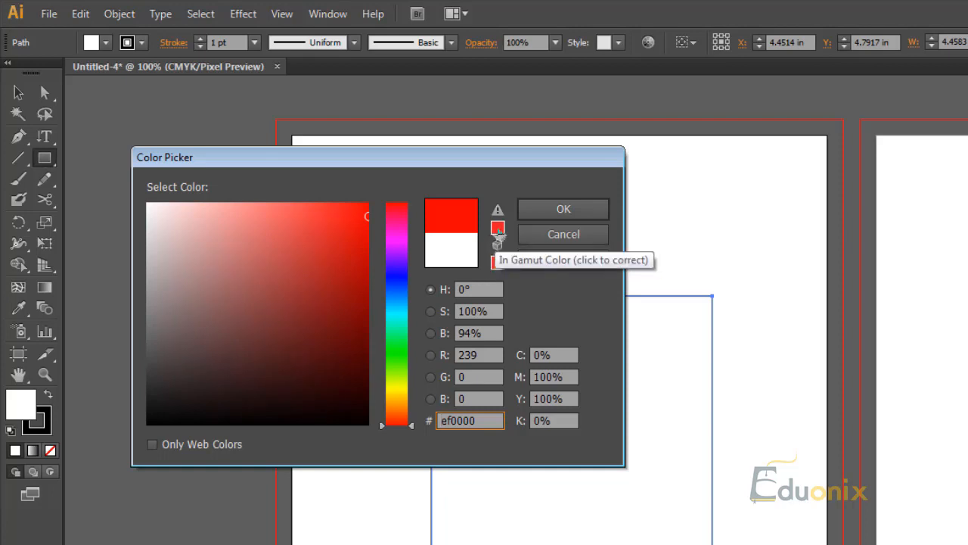
pyautogui.click(499, 229)
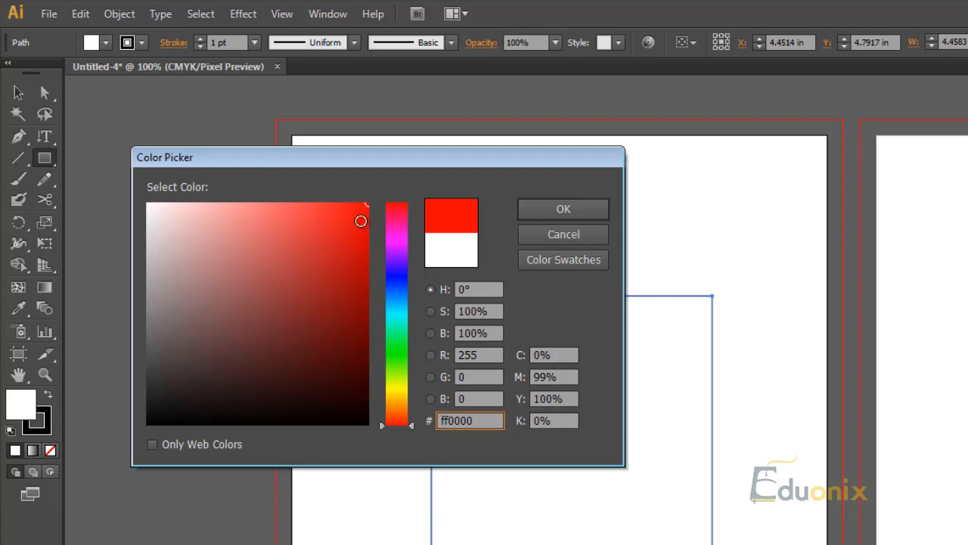
pyautogui.click(365, 219)
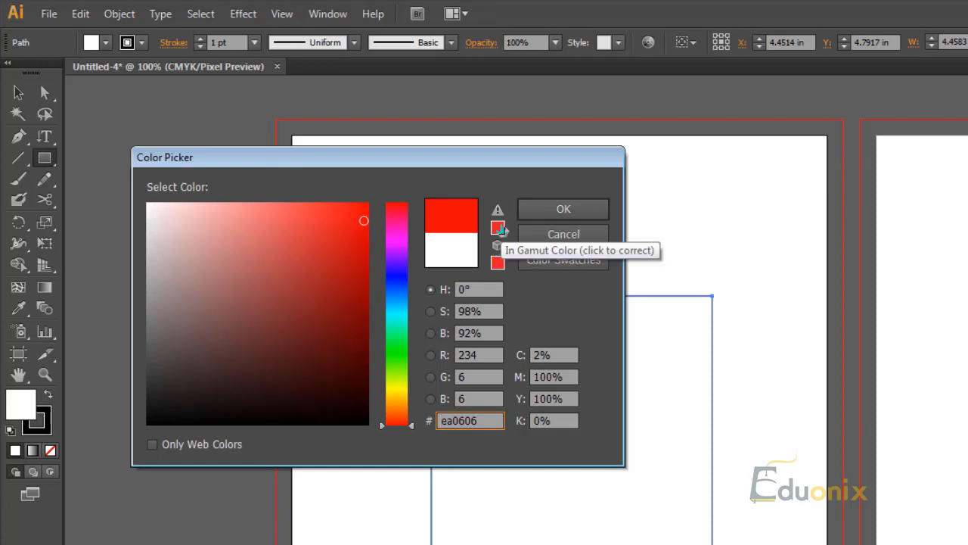
pyautogui.click(498, 228)
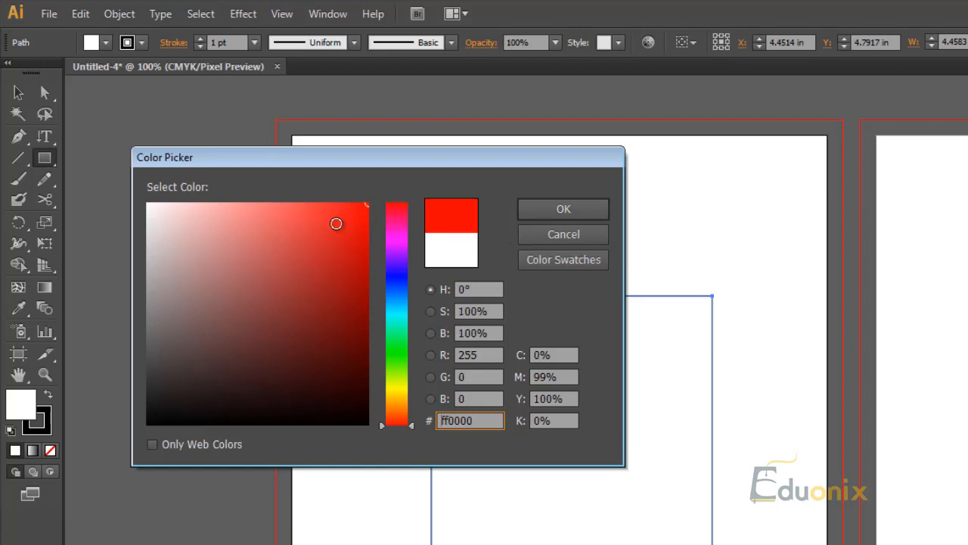
pyautogui.click(586, 208)
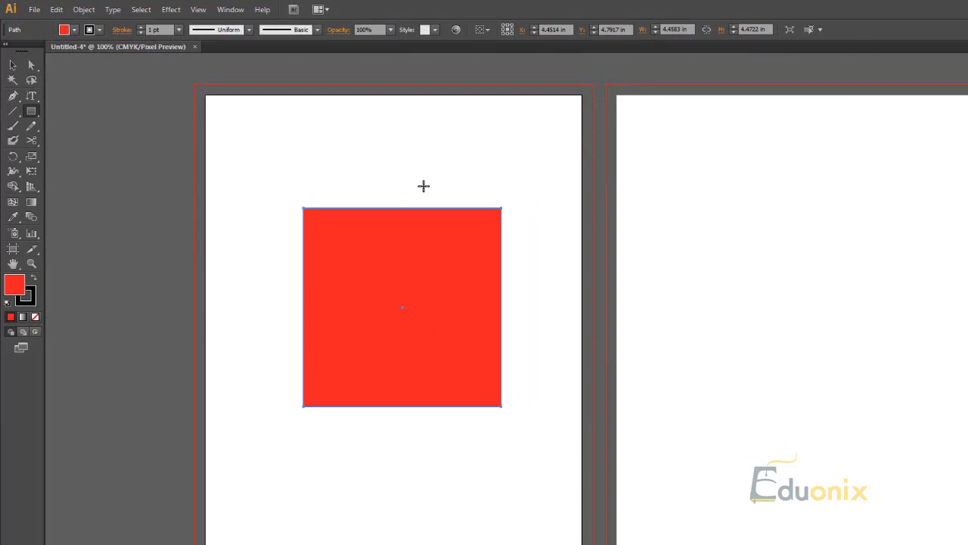
# - Delete the red rectangle and show the rulers
pyautogui.press('Delete')
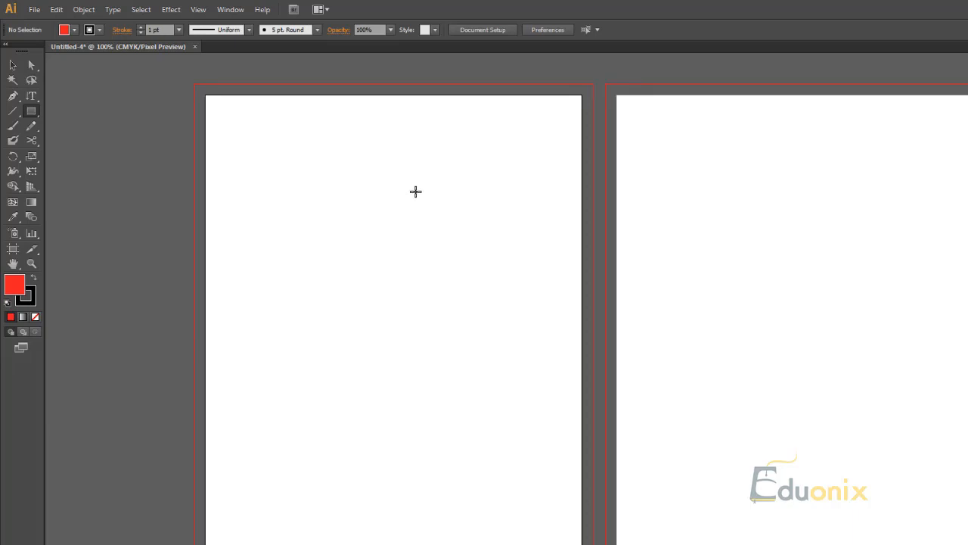
pyautogui.click(198, 9)
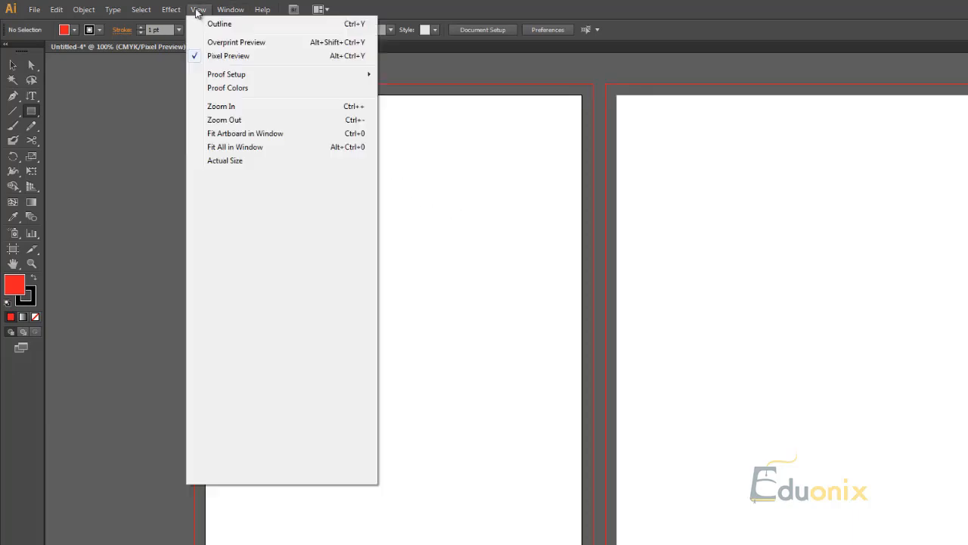
pyautogui.moveTo(268, 279)
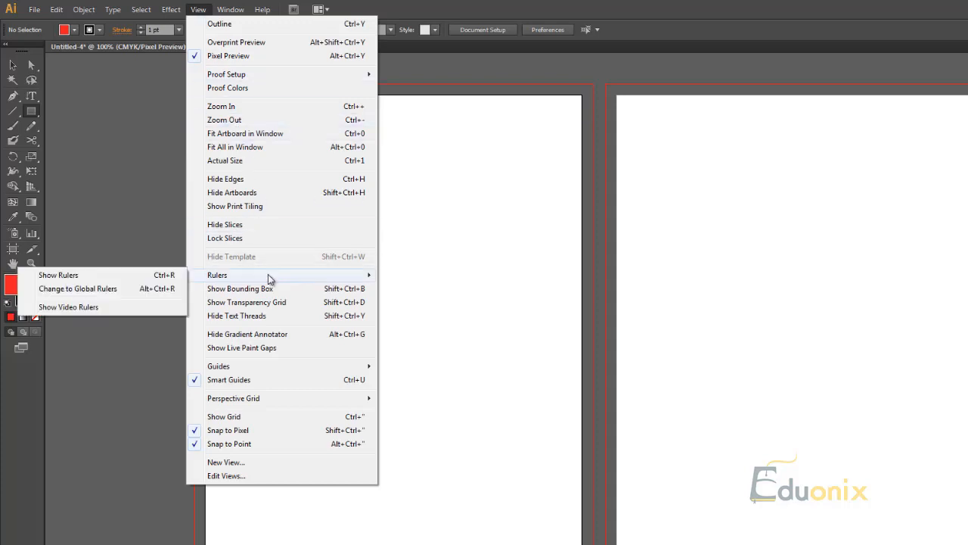
pyautogui.click(162, 275)
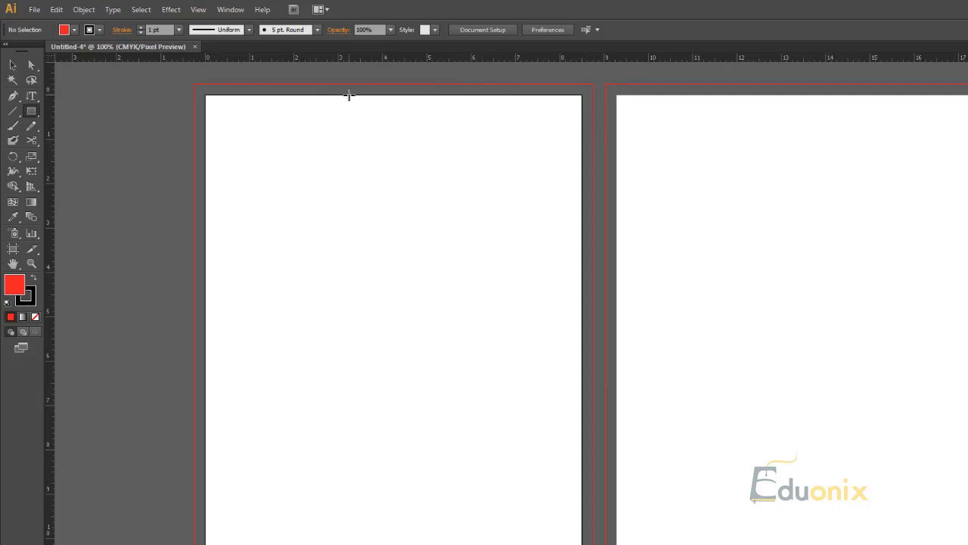
# - Start a horizontal point-type object on the first artboard, about 1.1 in across and 2.9 in down
pyautogui.click(34, 114)
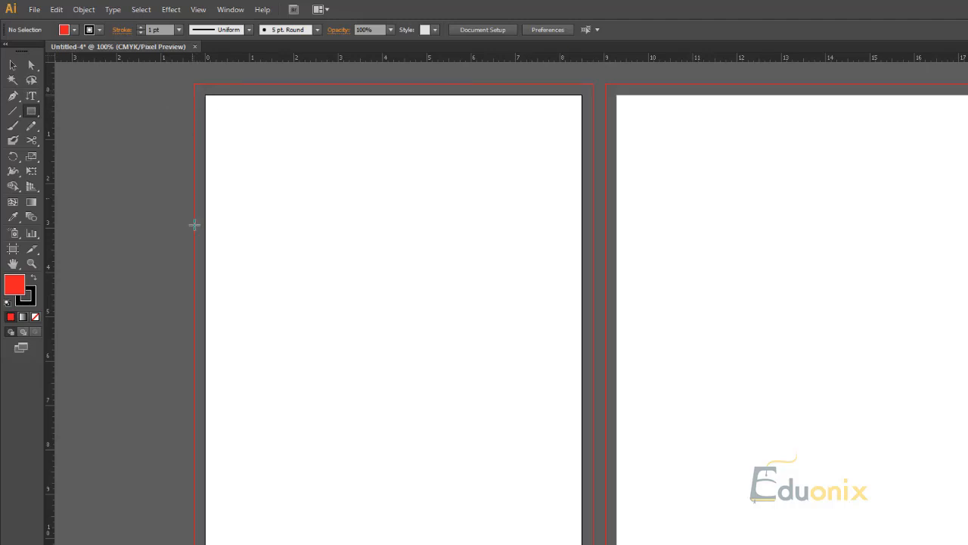
pyautogui.click(32, 97)
pyautogui.click(31, 111)
pyautogui.click(33, 97)
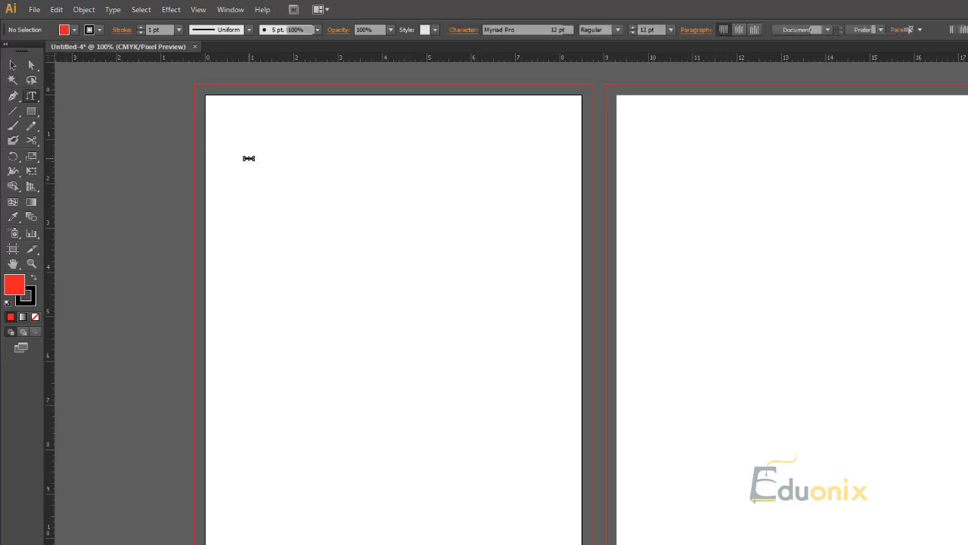
pyautogui.click(249, 160)
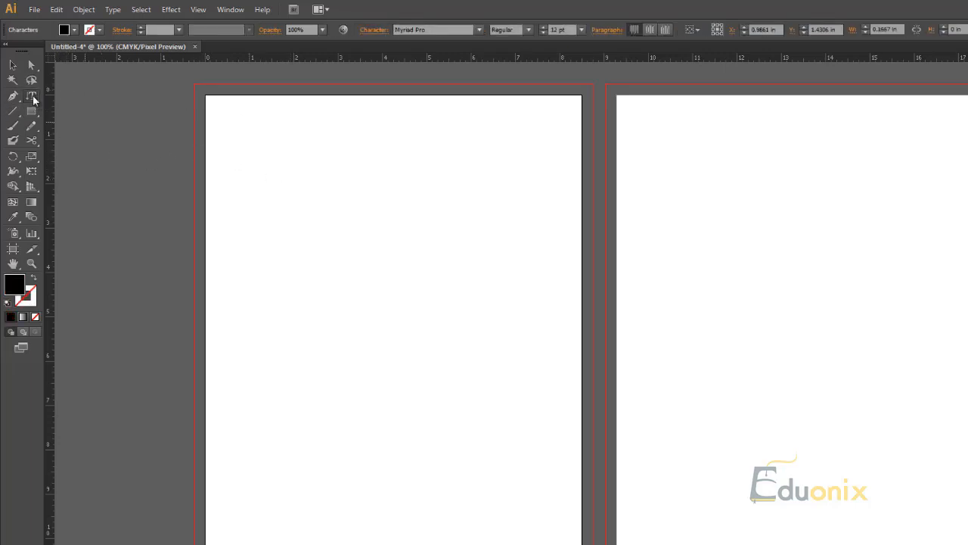
pyautogui.click(30, 93)
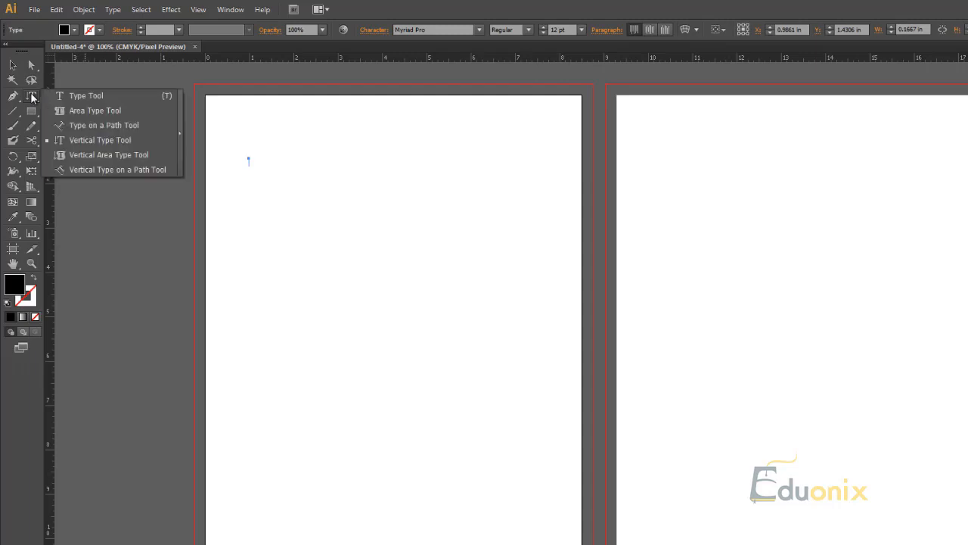
pyautogui.click(261, 225)
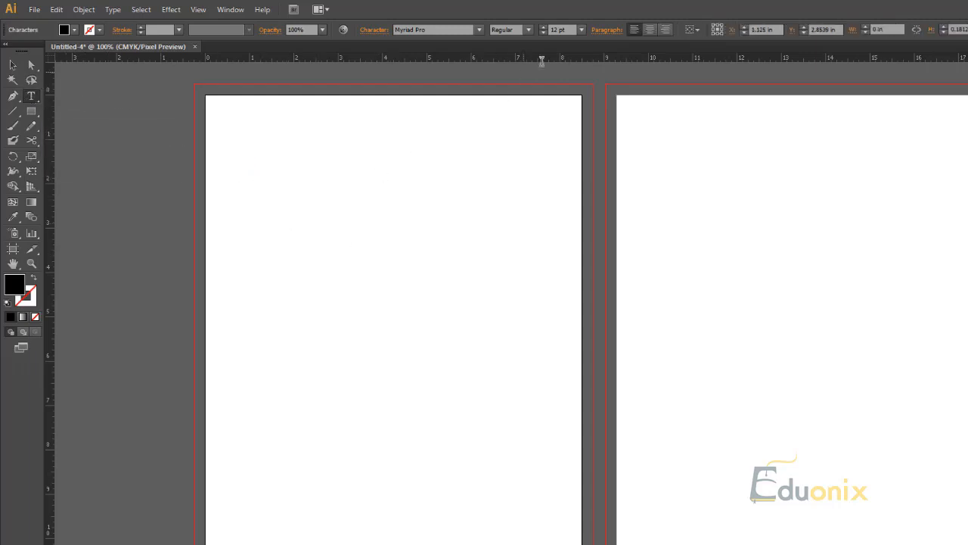
# - Set the font size to 1 pt and enter a short line of sample text in the new type object
pyautogui.click(581, 30)
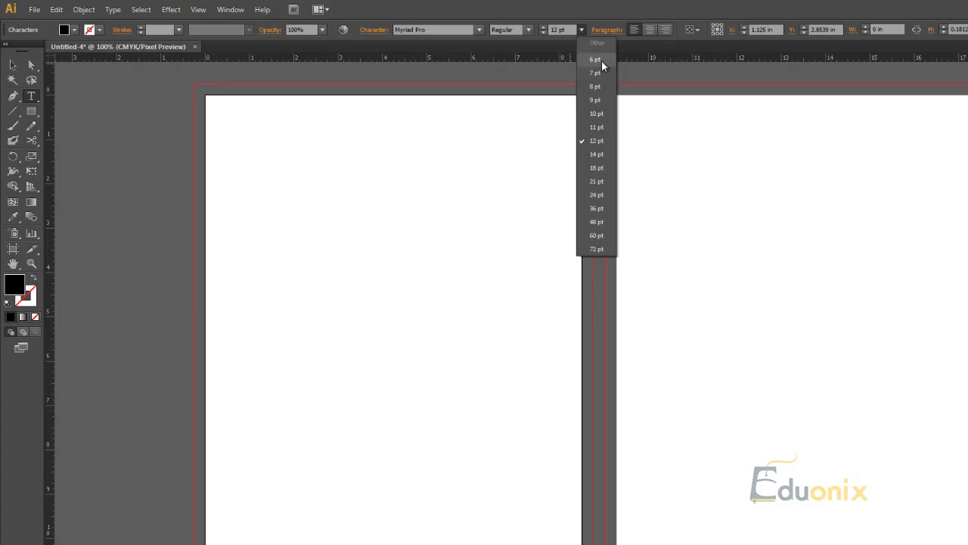
pyautogui.click(602, 61)
pyautogui.moveTo(565, 31); pyautogui.dragTo(460, 10)
pyautogui.write('1')
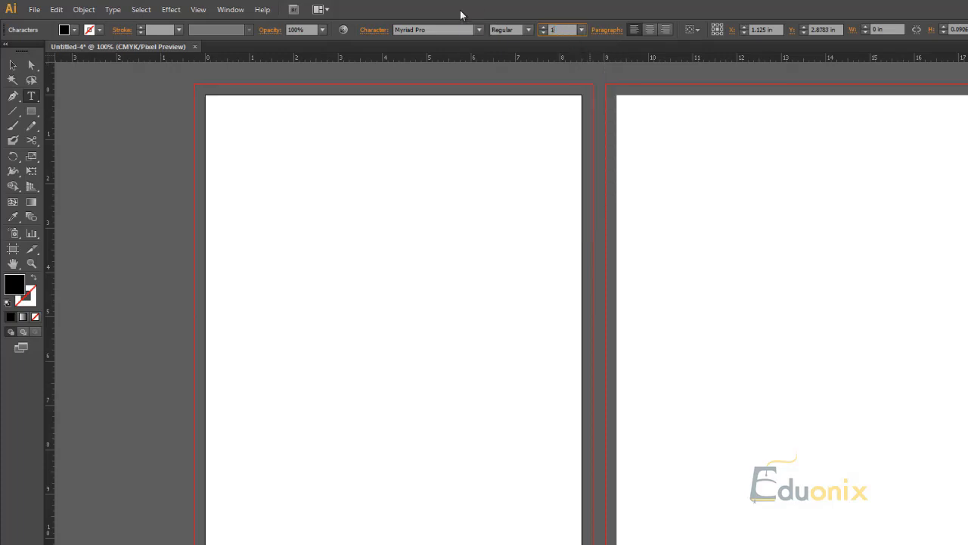
pyautogui.press('Return')
pyautogui.write('M')
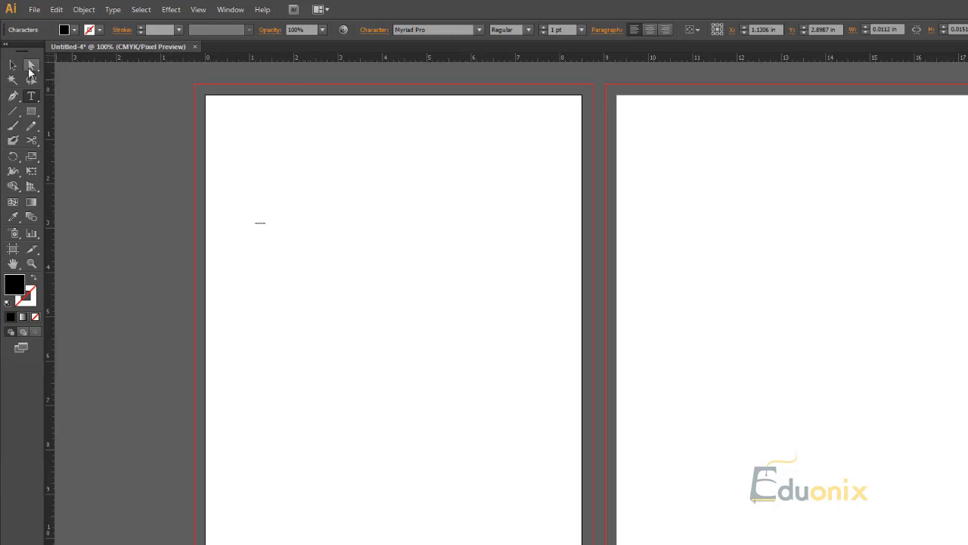
pyautogui.click(30, 71)
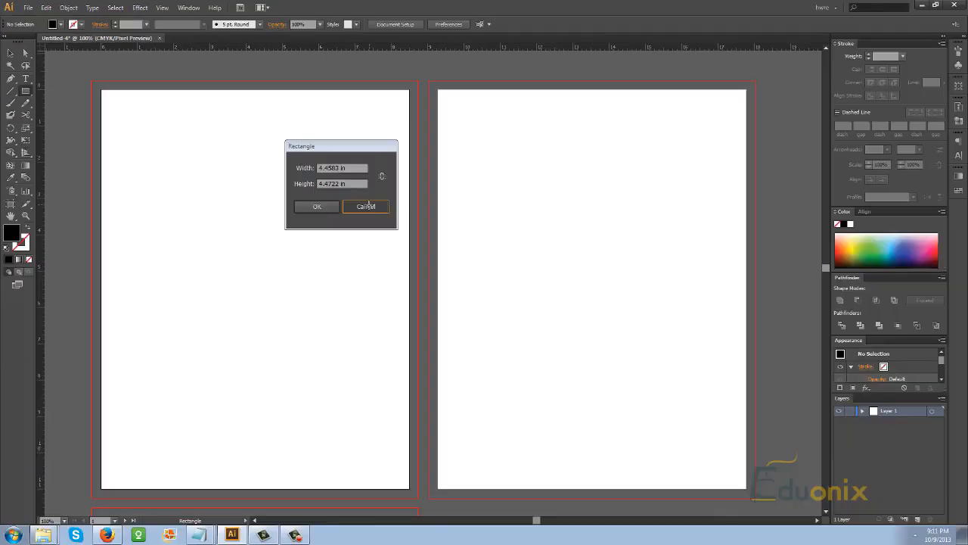
# - Draw a rectangle about 4.14 by 3.15 in in the upper part of the first artboard and fill it with light green 82c88e
pyautogui.click(370, 205)
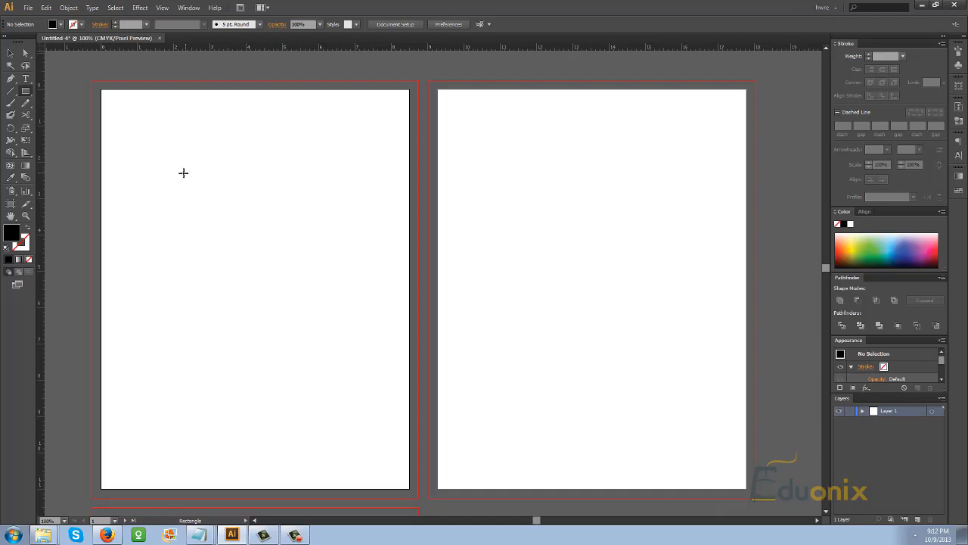
pyautogui.moveTo(113, 127); pyautogui.dragTo(264, 242)
pyautogui.click(883, 248)
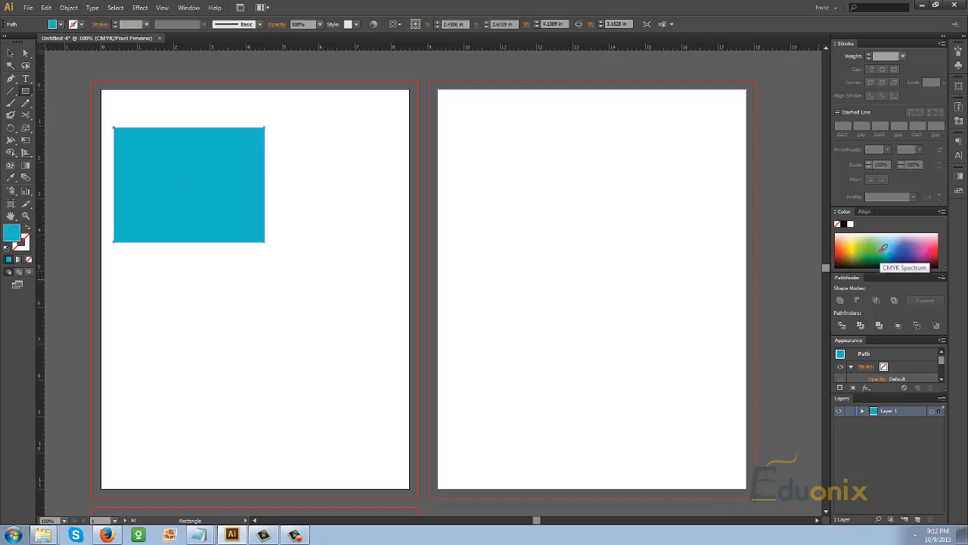
pyautogui.click(879, 236)
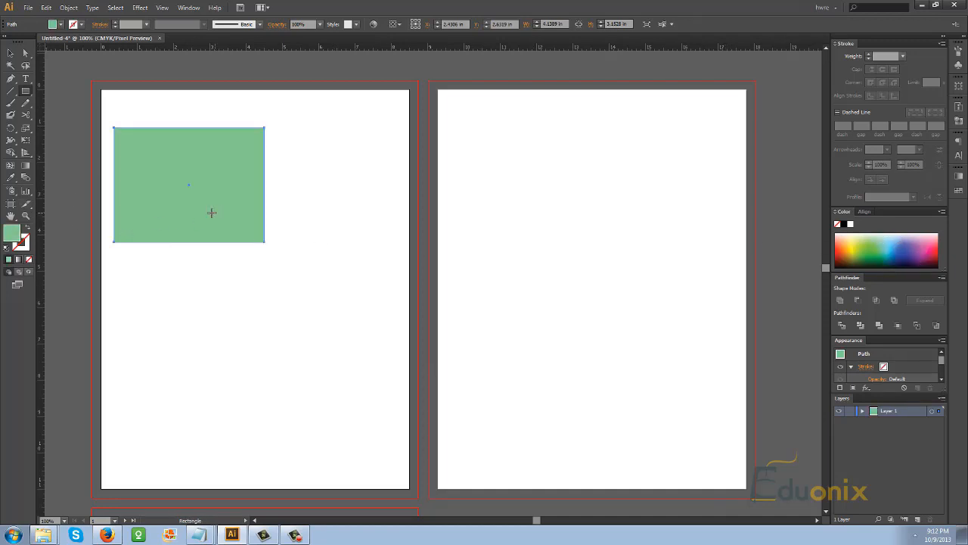
# - Change the light green rectangle's fill to bright green 00ff24 and deselect it
pyautogui.doubleClick(14, 233)
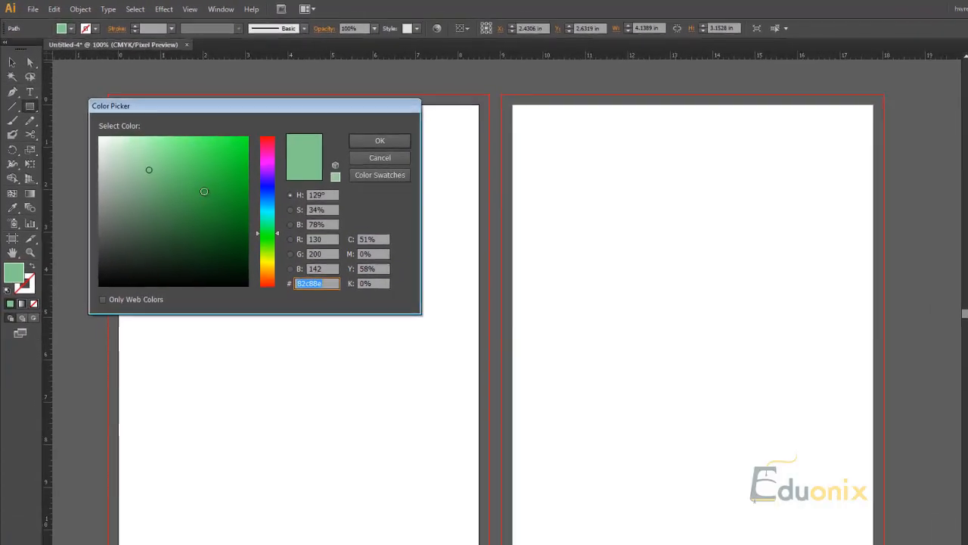
pyautogui.moveTo(204, 192); pyautogui.dragTo(270, 128)
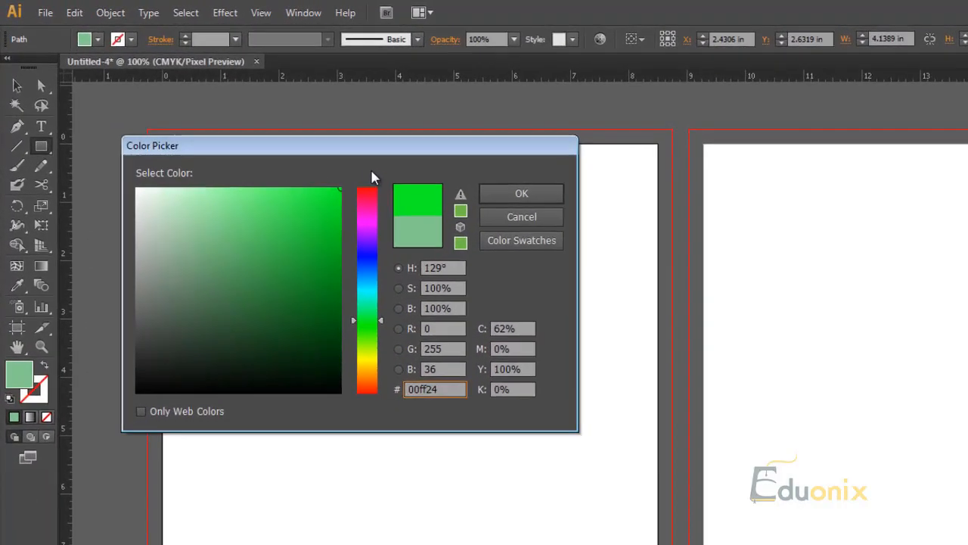
pyautogui.click(522, 193)
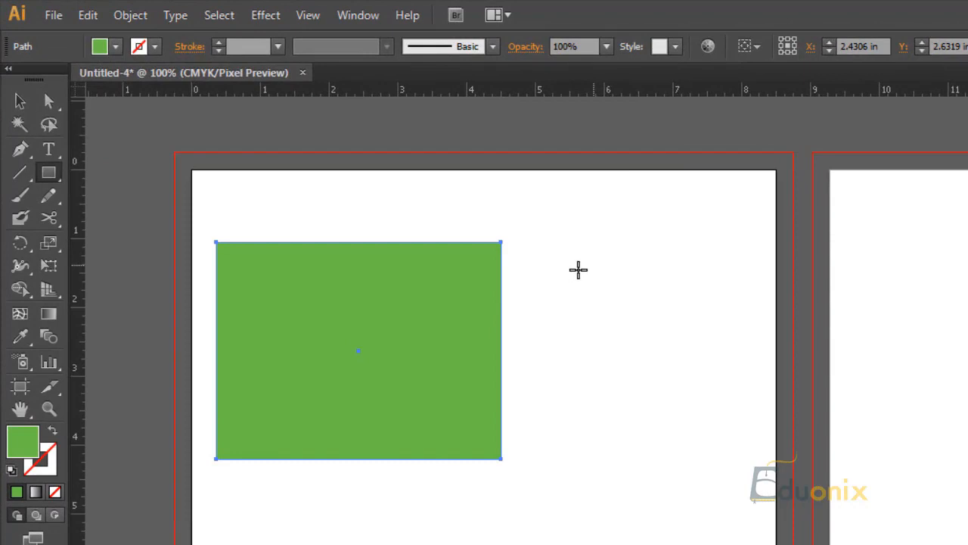
pyautogui.keyDown('ctrl'); pyautogui.click(491, 540); pyautogui.keyUp('ctrl')
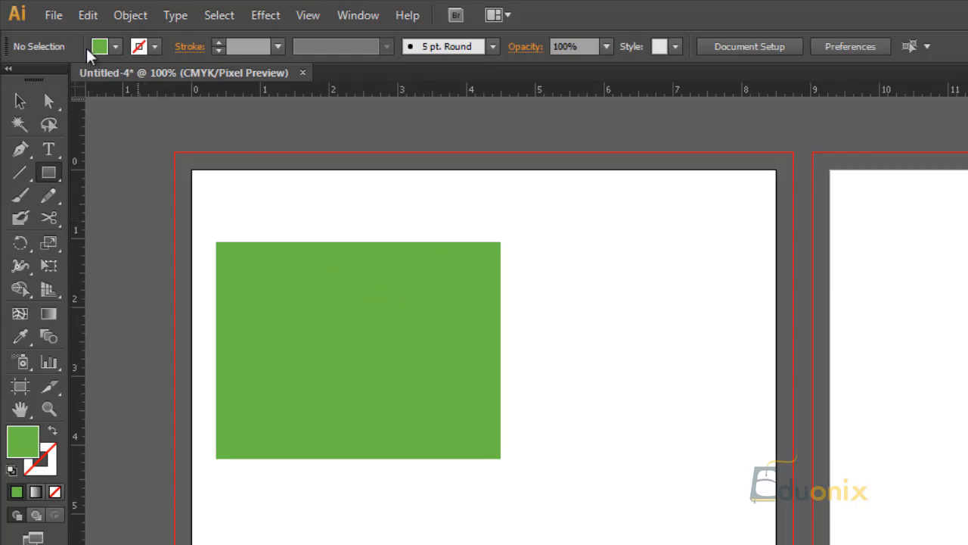
# - Switch the document color mode to RGB and remove the green rectangle from the first artboard
pyautogui.click(88, 15)
pyautogui.moveTo(53, 15)
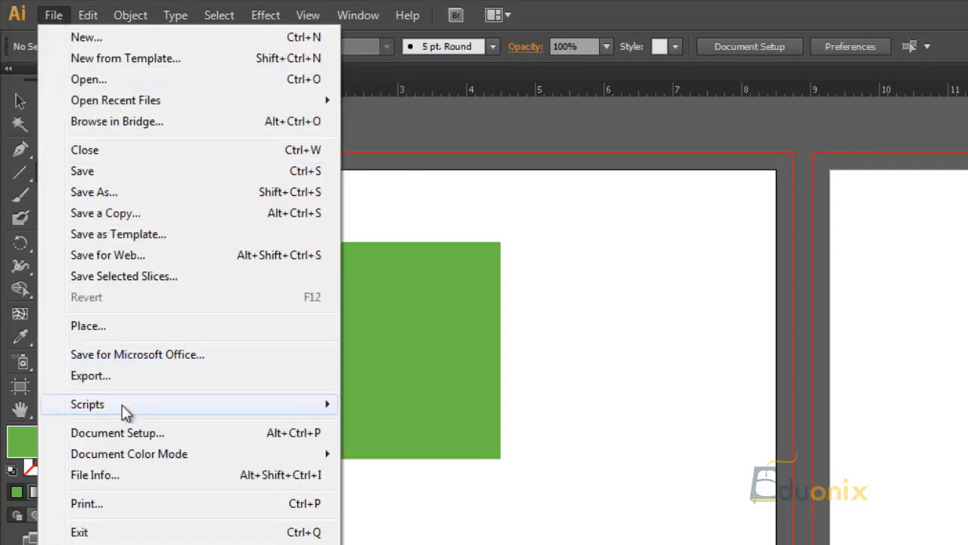
pyautogui.moveTo(136, 456)
pyautogui.click(393, 472)
pyautogui.hotkey('ctrl', 'z')
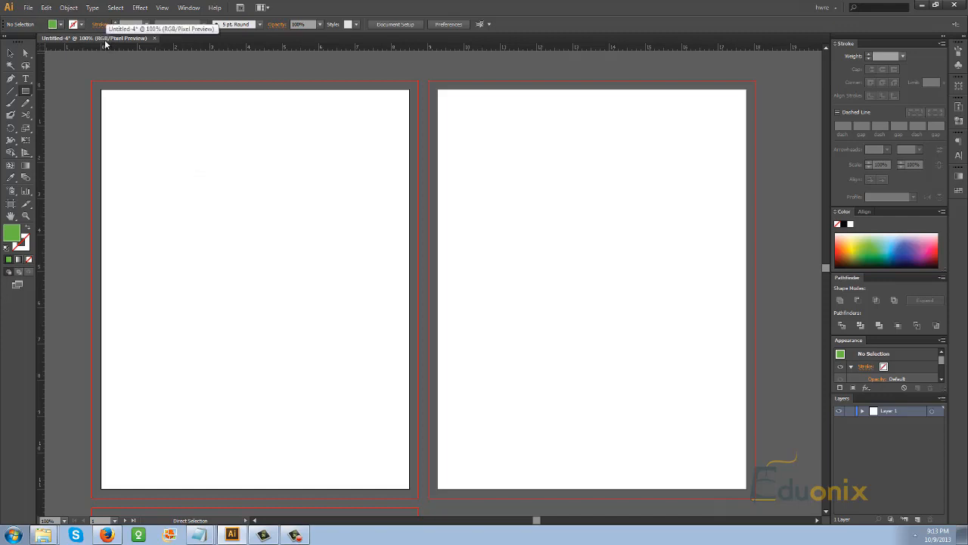
# - Set the document color mode back to CMYK
pyautogui.click(27, 7)
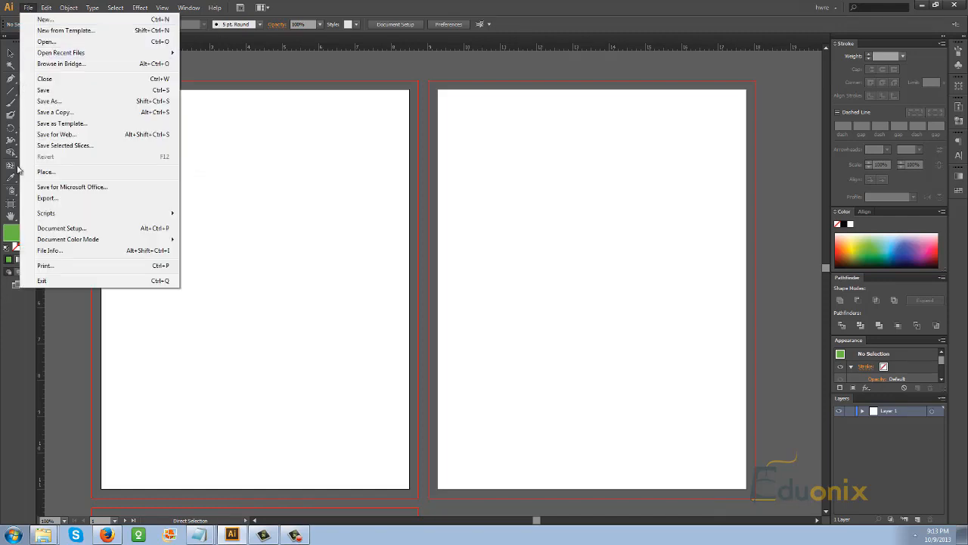
pyautogui.moveTo(86, 239)
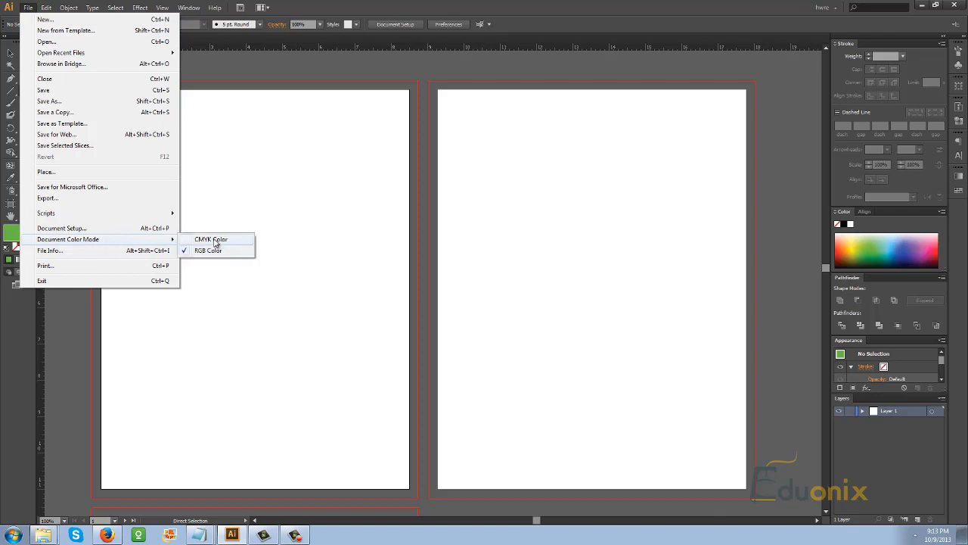
pyautogui.click(215, 242)
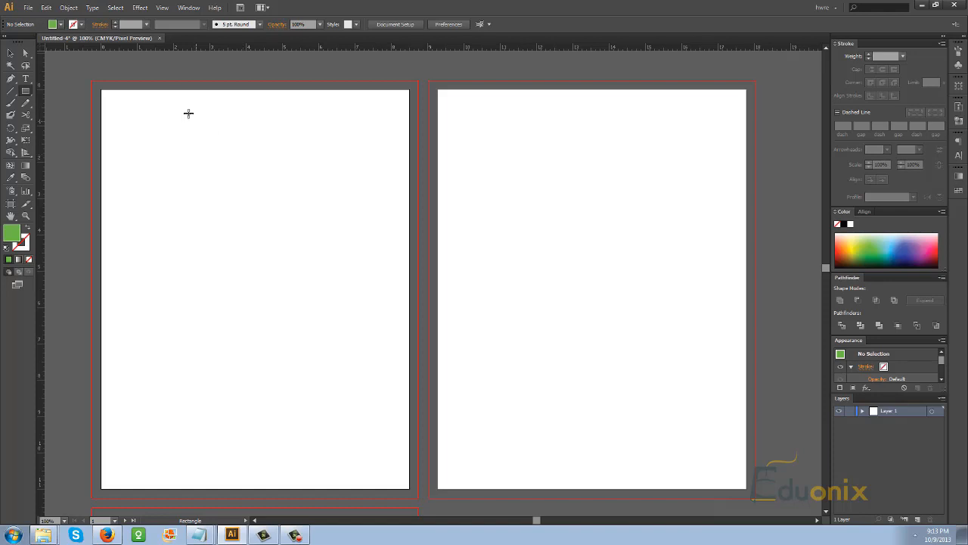
# - Examine the units, bleed, transparency and type options in Document Setup, and close it without changes
pyautogui.click(30, 8)
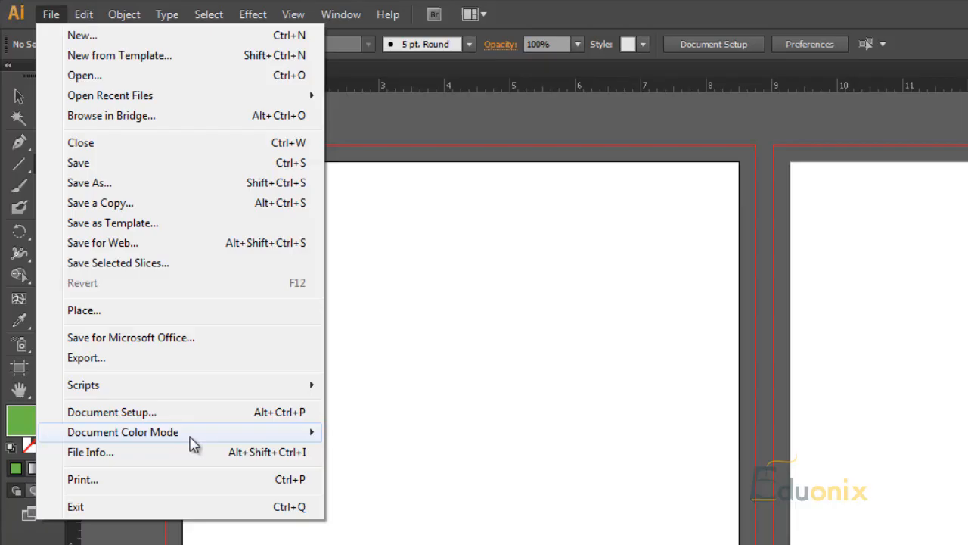
pyautogui.moveTo(103, 246)
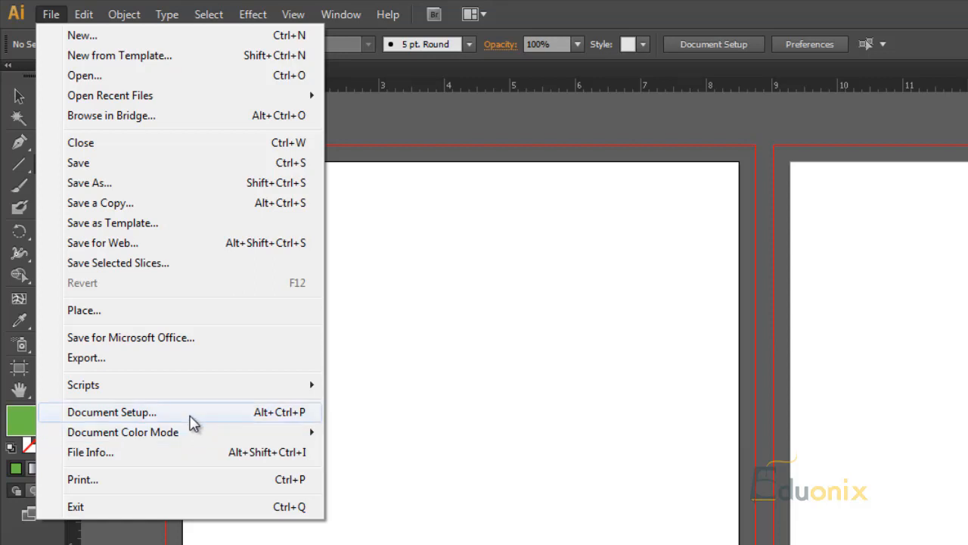
pyautogui.click(192, 416)
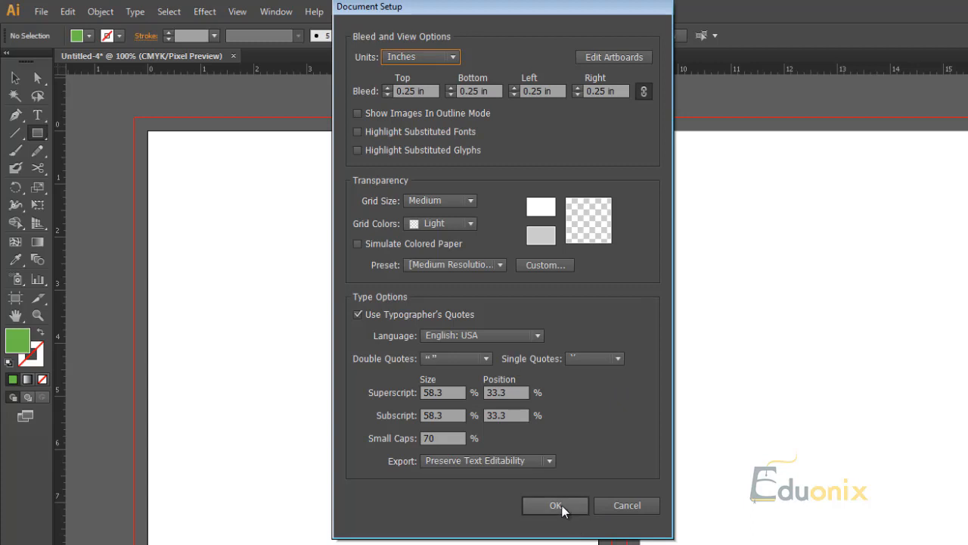
pyautogui.click(627, 506)
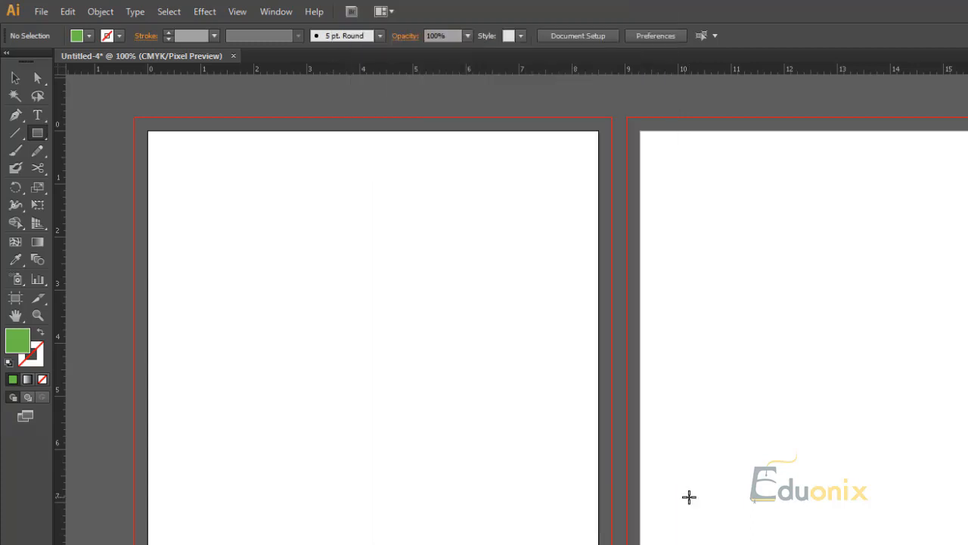
# - Start a new document and choose the Web profile for it
pyautogui.click(41, 12)
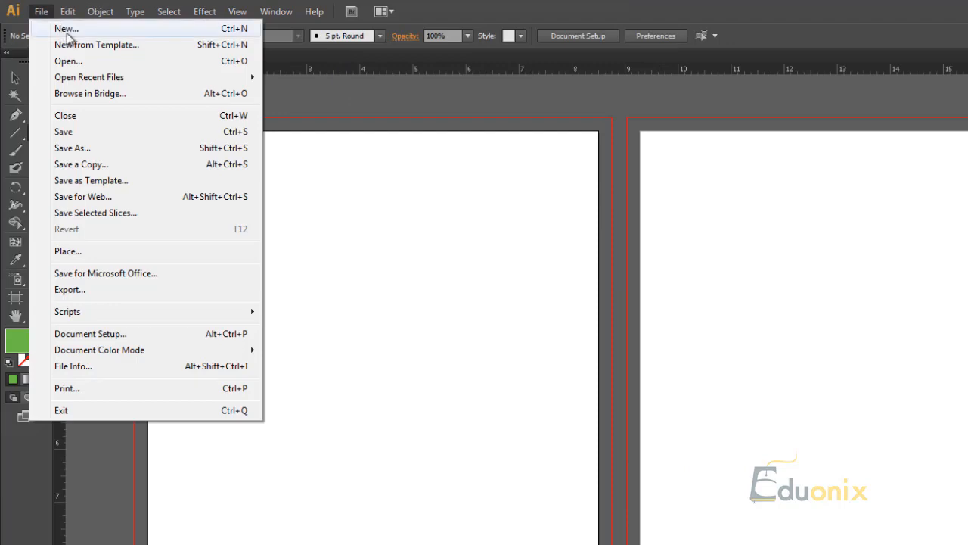
pyautogui.hotkey('ctrl', 'n')
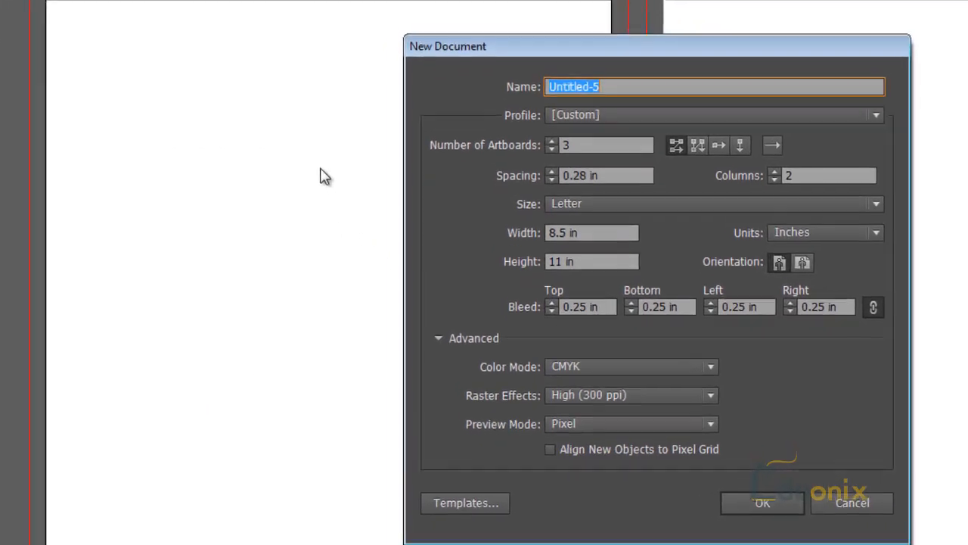
pyautogui.moveTo(609, 26); pyautogui.dragTo(304, 0)
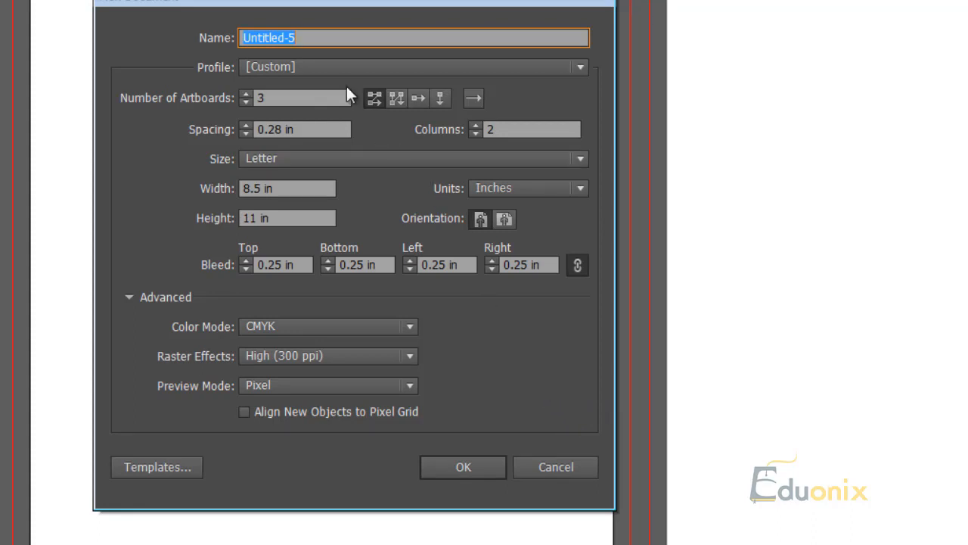
pyautogui.click(345, 62)
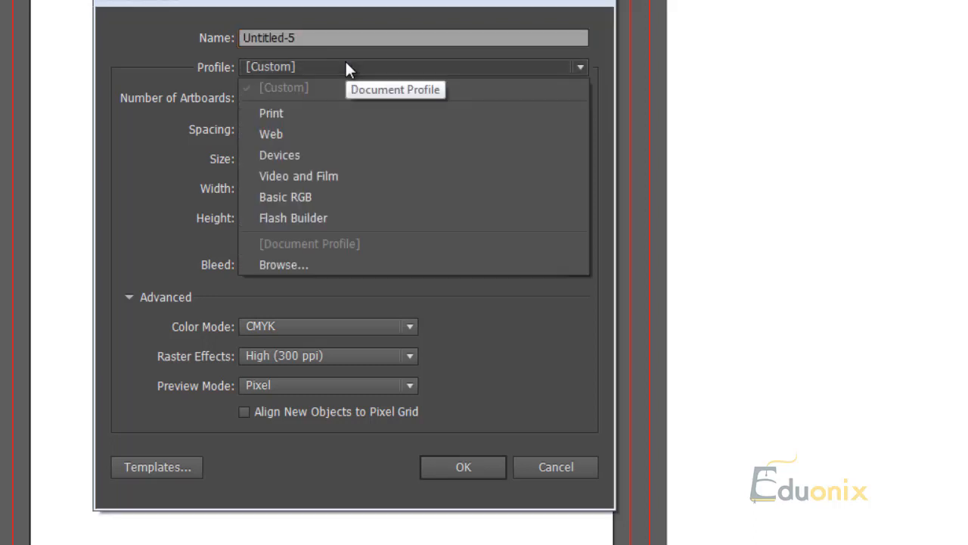
pyautogui.click(324, 144)
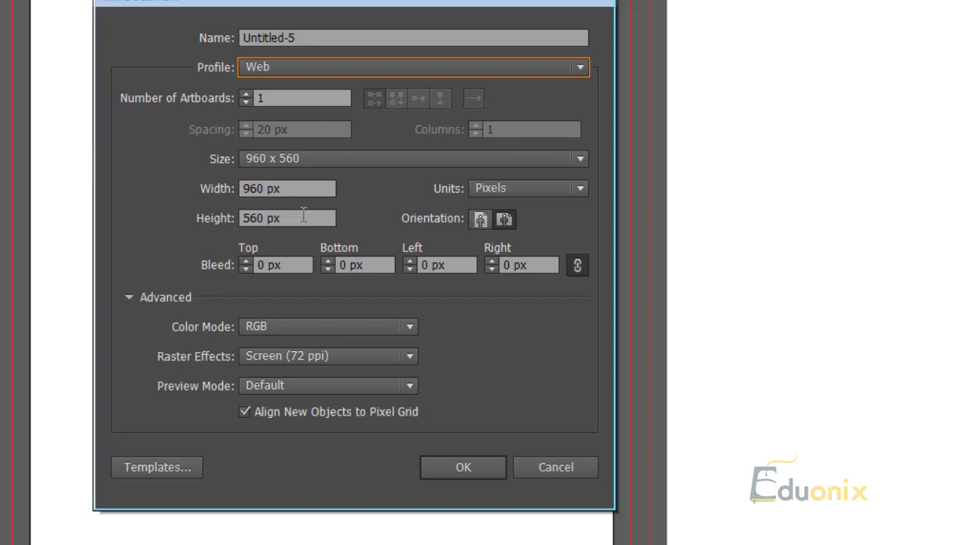
# - Keep pixels as the new document's units and set both its width and height to 128 px
pyautogui.click(543, 194)
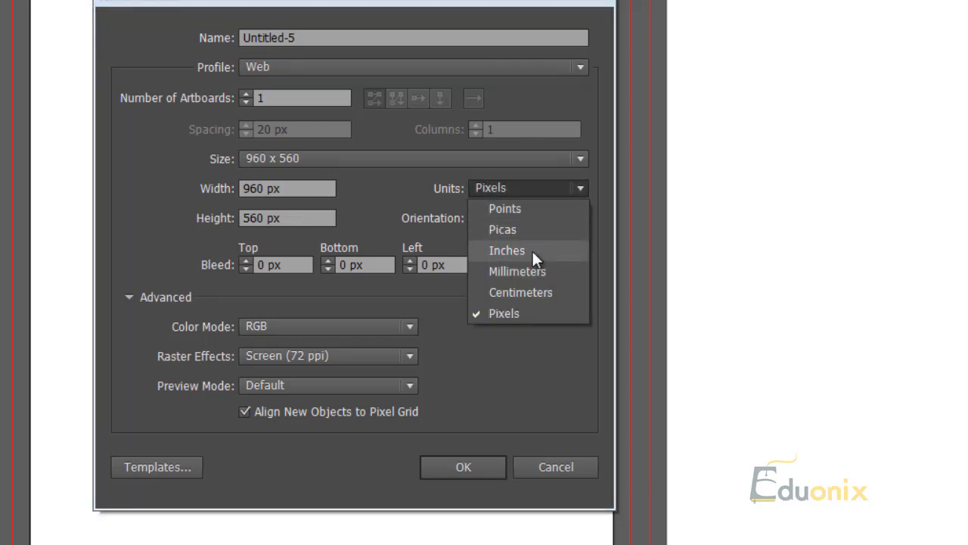
pyautogui.click(371, 192)
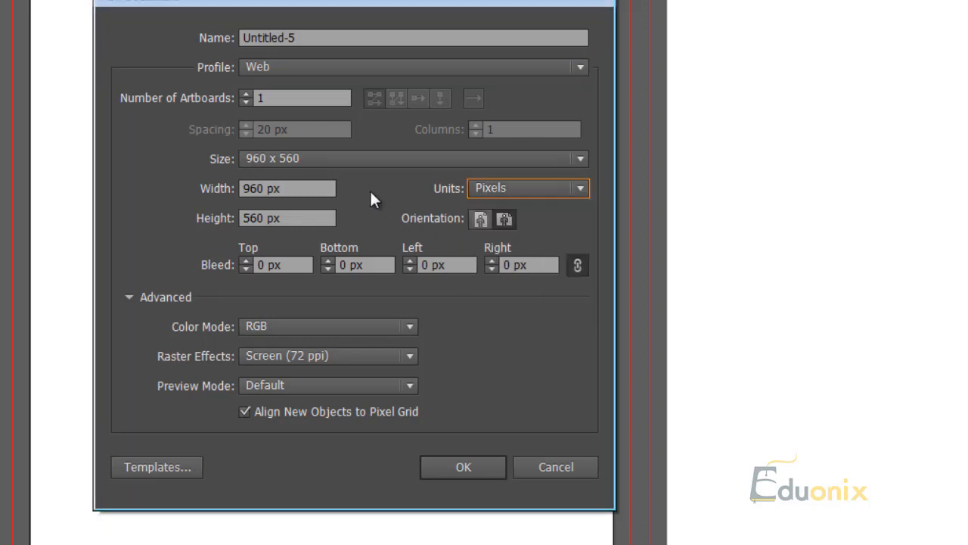
pyautogui.click(303, 194)
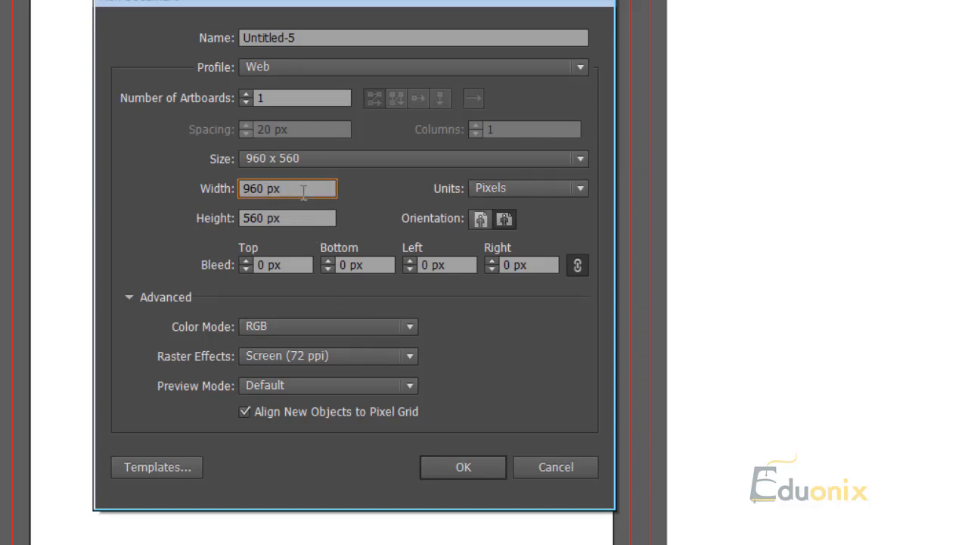
pyautogui.hotkey('ctrl', 'a')
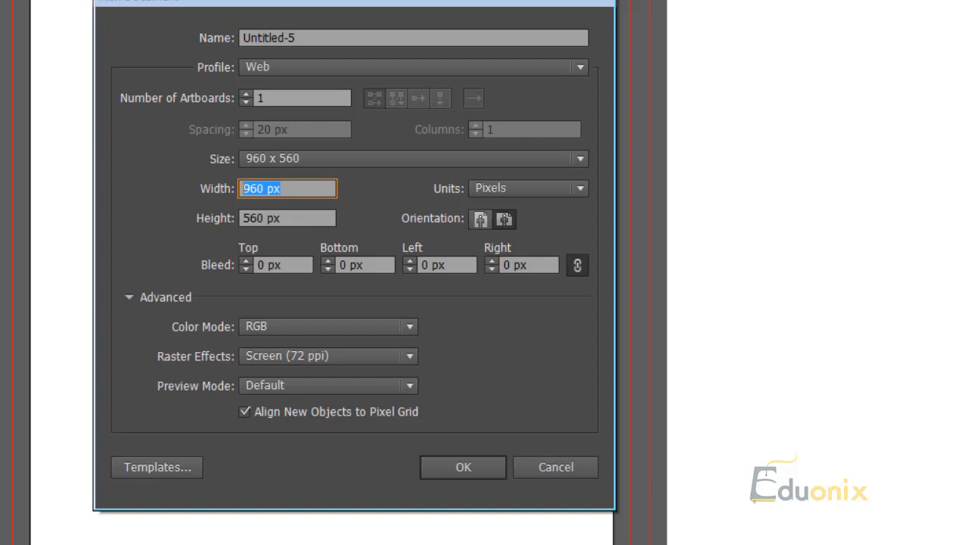
pyautogui.write('128')
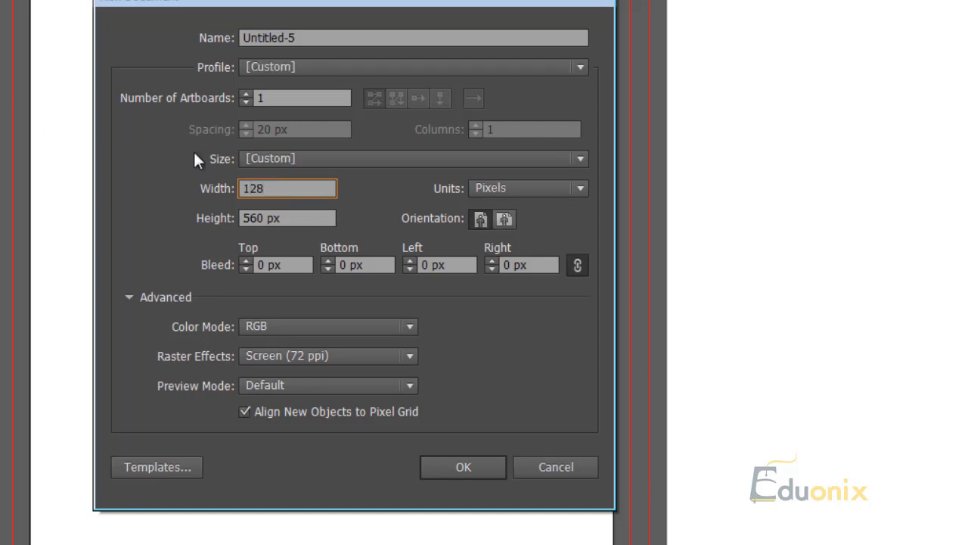
pyautogui.click(311, 219)
pyautogui.hotkey('ctrl', 'a')
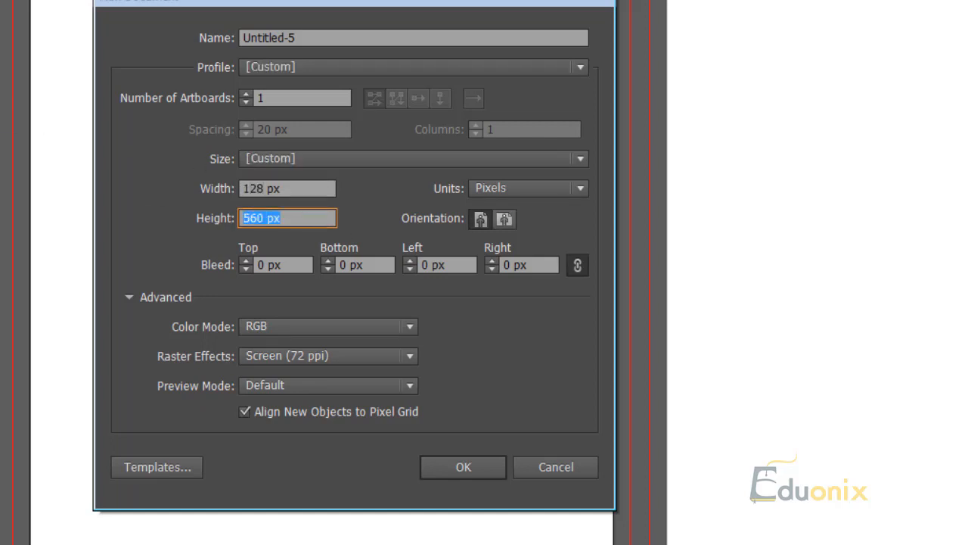
pyautogui.write('128')
pyautogui.click(323, 188)
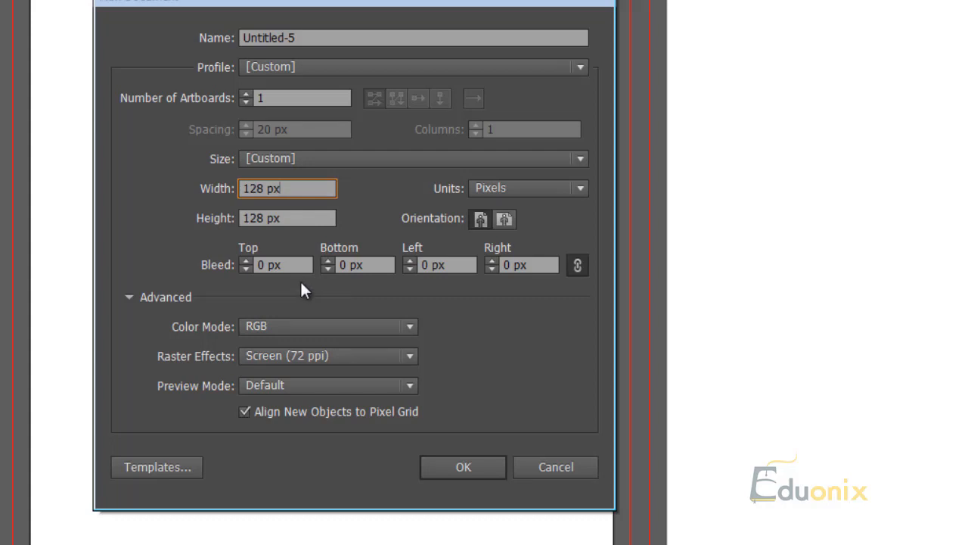
pyautogui.click(314, 218)
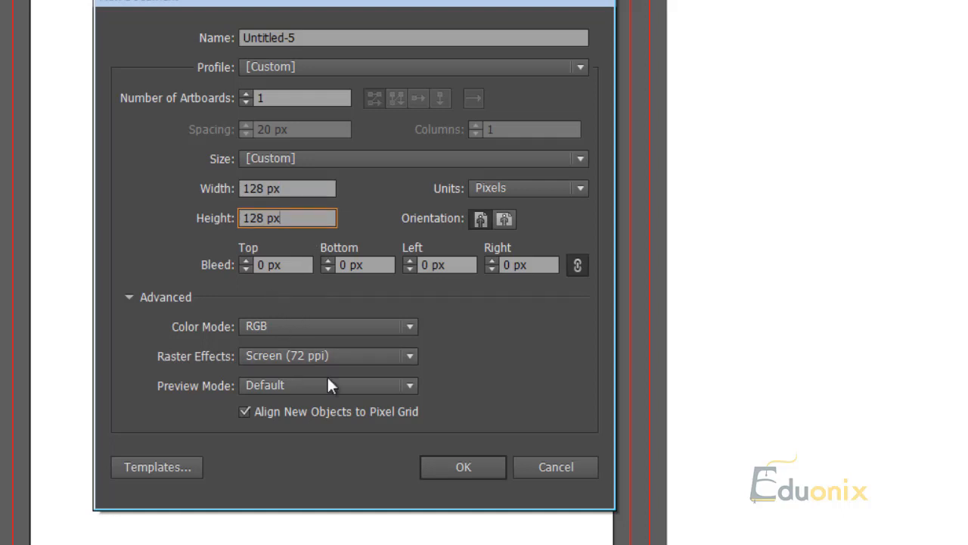